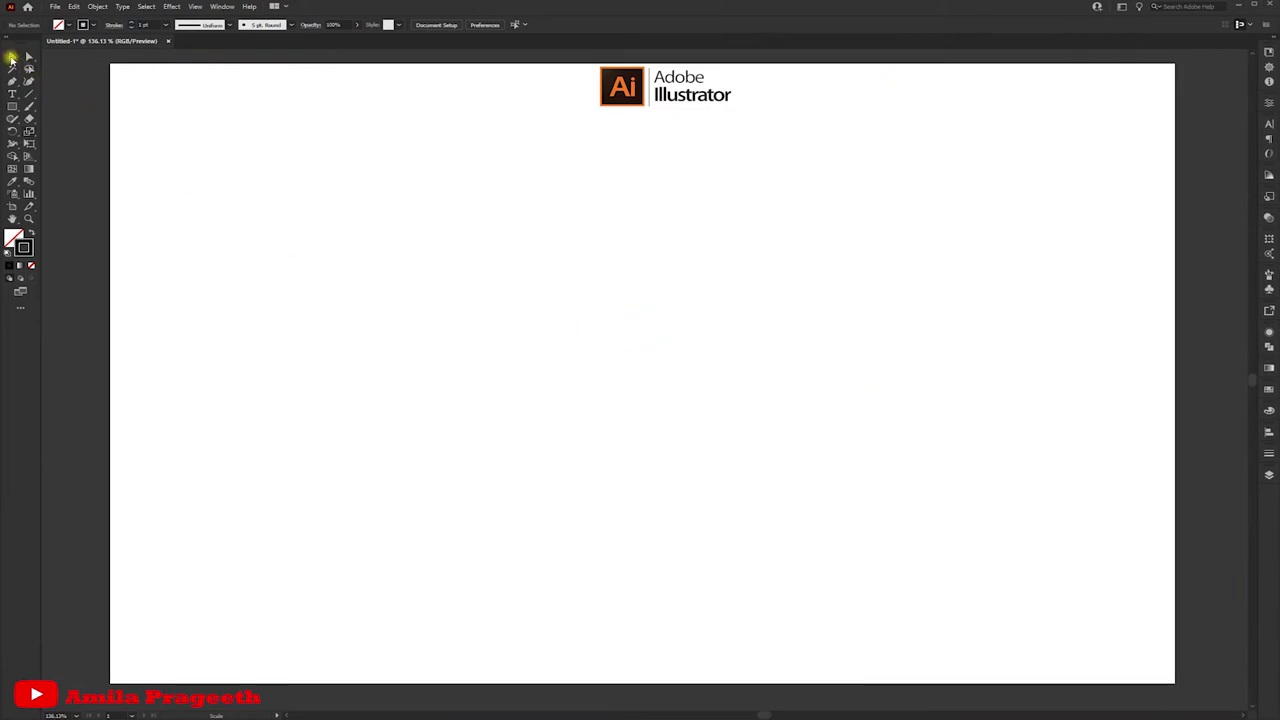
# Switch to the Ellipse Tool from the Rectangle tool flyout
pyautogui.moveTo(12, 106); pyautogui.dragTo(65, 131)
# Create a 50 × 50 mm circle and move it toward the top centre of the artboard
pyautogui.click(663, 182)
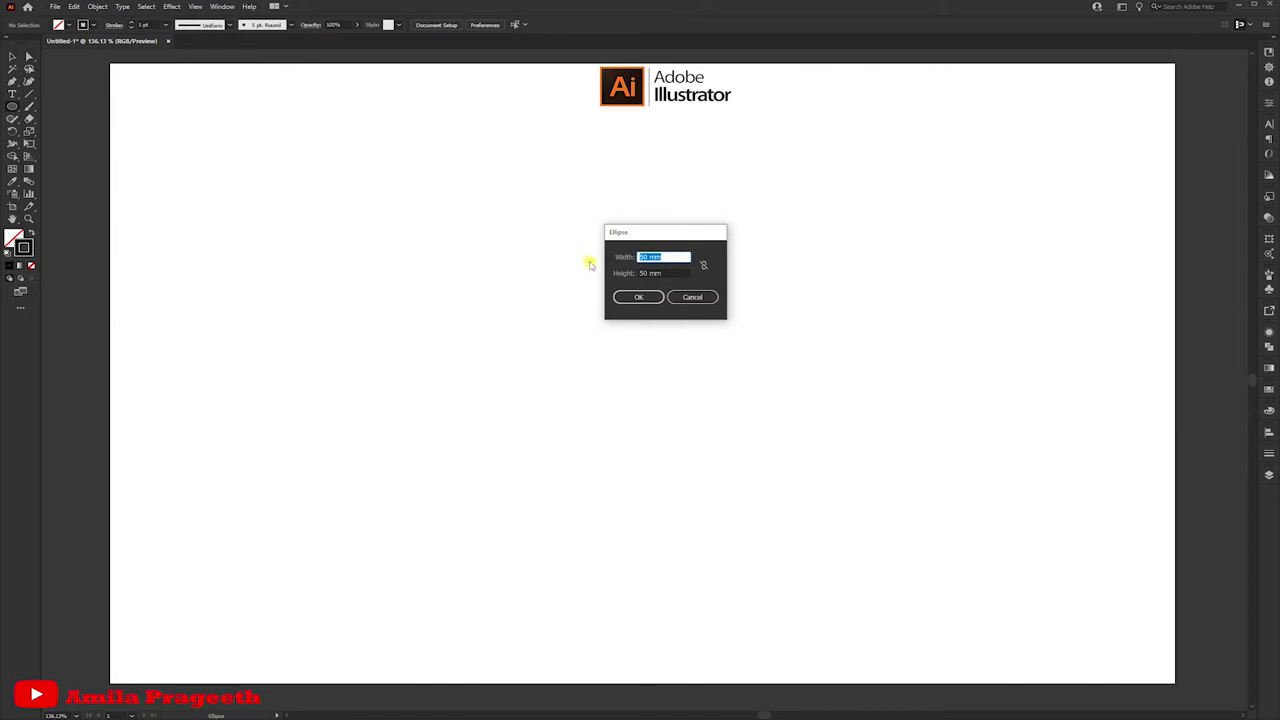
pyautogui.click(646, 272)
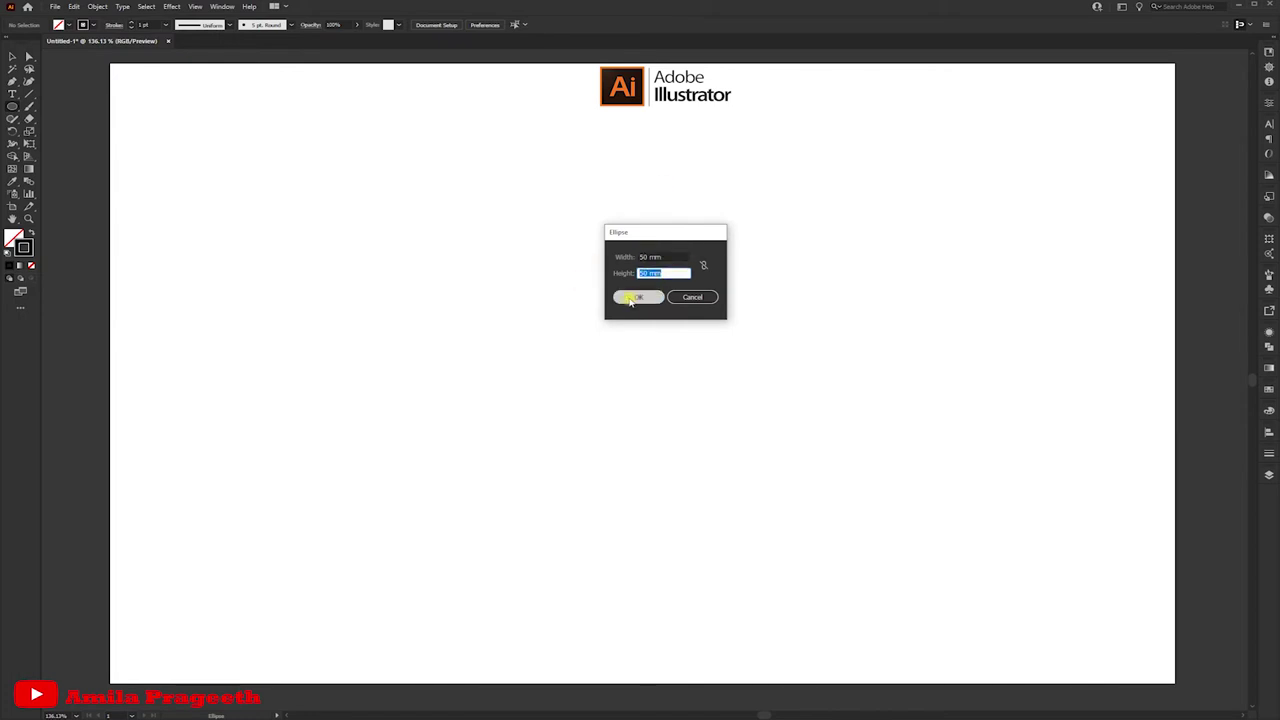
pyautogui.click(640, 298)
pyautogui.click(12, 58)
pyautogui.moveTo(745, 261); pyautogui.dragTo(658, 208)
pyautogui.click(482, 213)
pyautogui.click(12, 107)
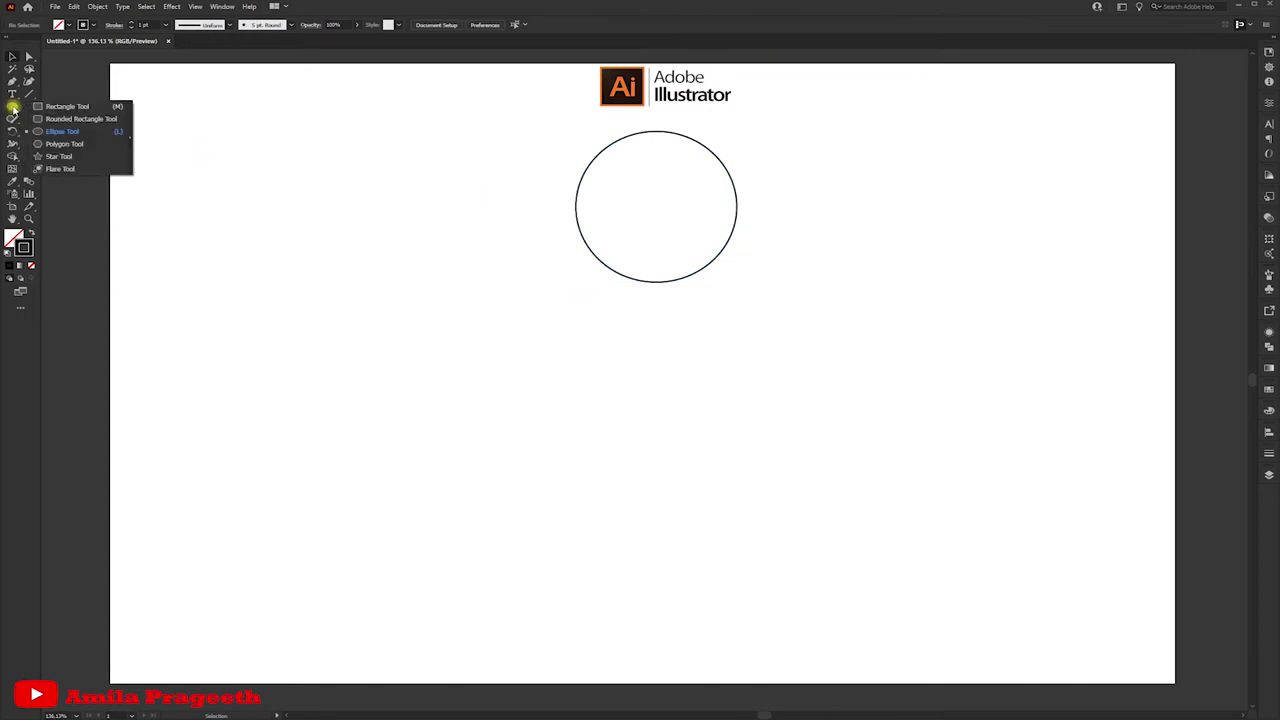
# Draw a thin tall rectangle for the stick and centre it horizontally with the circle
pyautogui.click(60, 106)
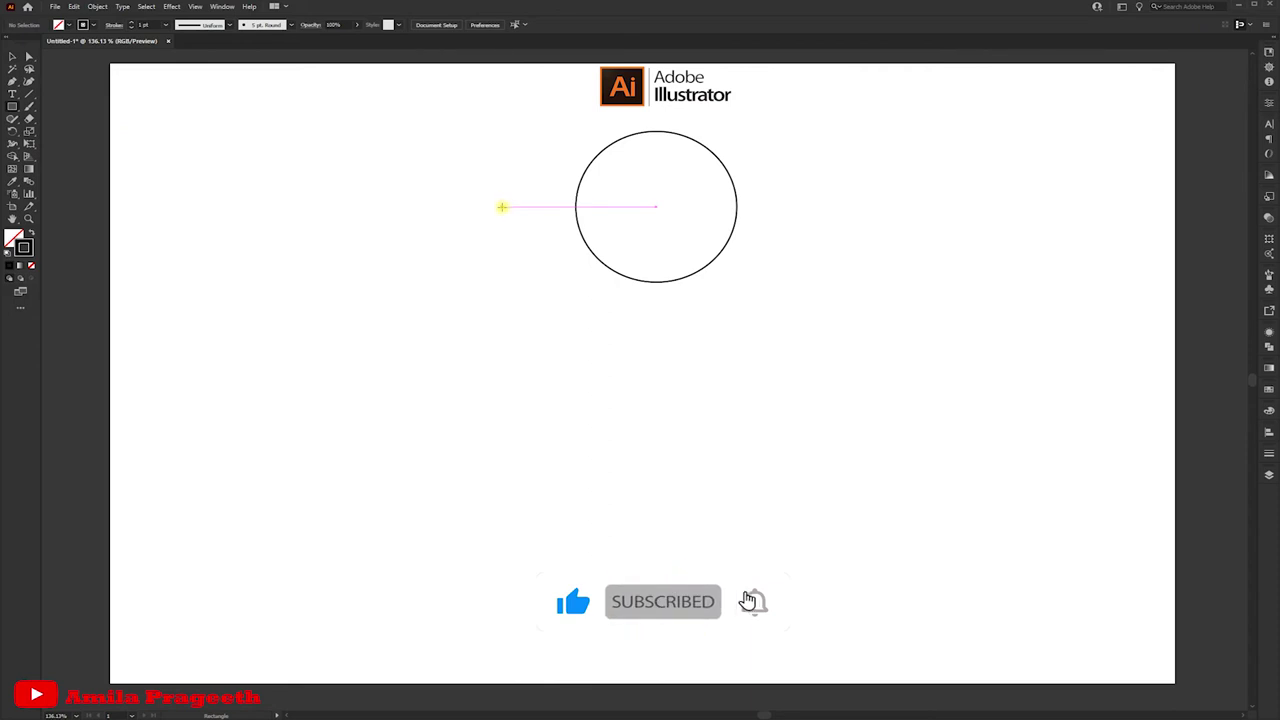
pyautogui.moveTo(502, 207); pyautogui.dragTo(506, 525)
pyautogui.click(12, 57)
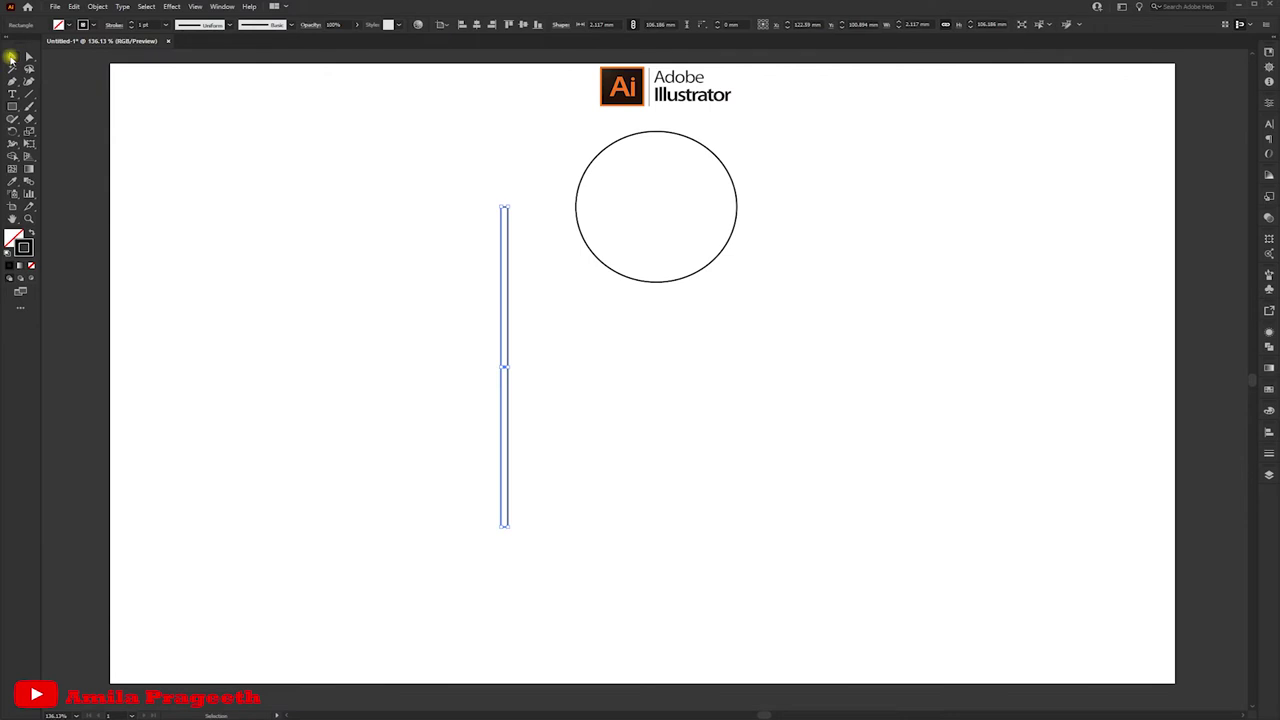
pyautogui.moveTo(413, 138); pyautogui.dragTo(716, 293)
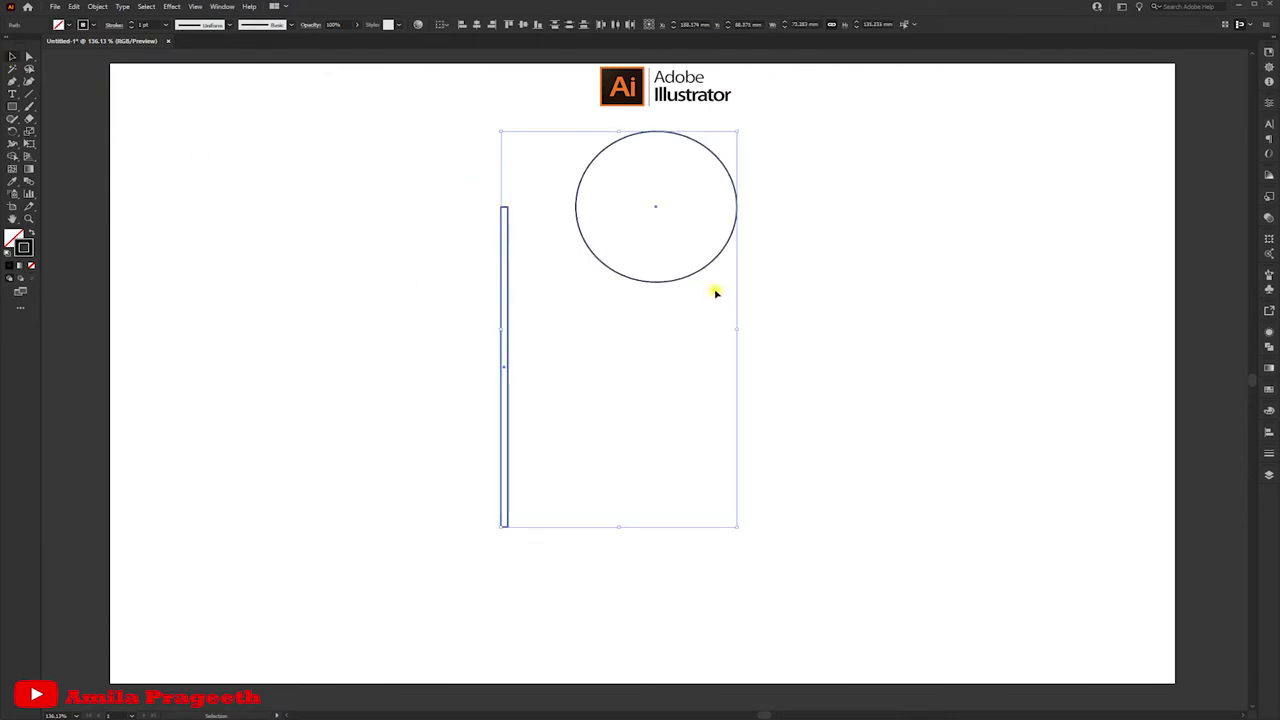
pyautogui.click(476, 25)
# Nudge the stick down with Shift+Down so its top overlaps the circle's lower part
pyautogui.click(728, 237)
pyautogui.click(581, 212)
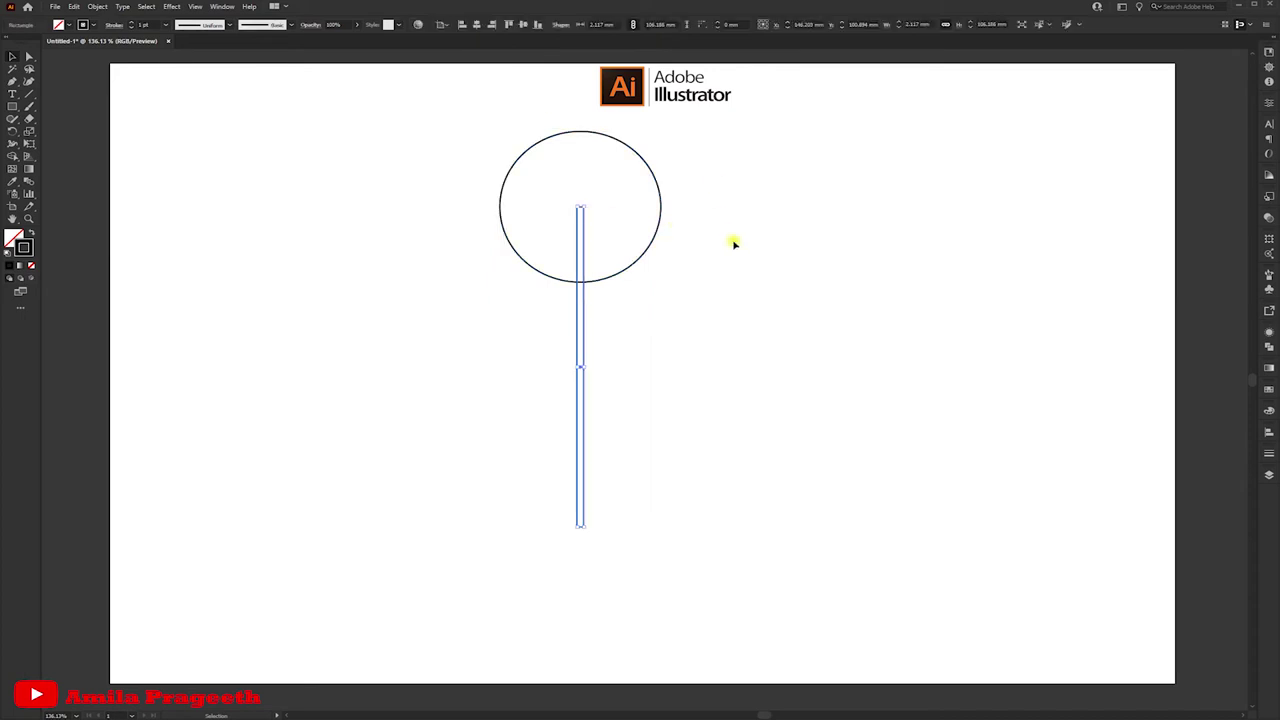
pyautogui.hotkey('shift', 'Down')
pyautogui.hotkey('shift', 'Down')
pyautogui.click(733, 242)
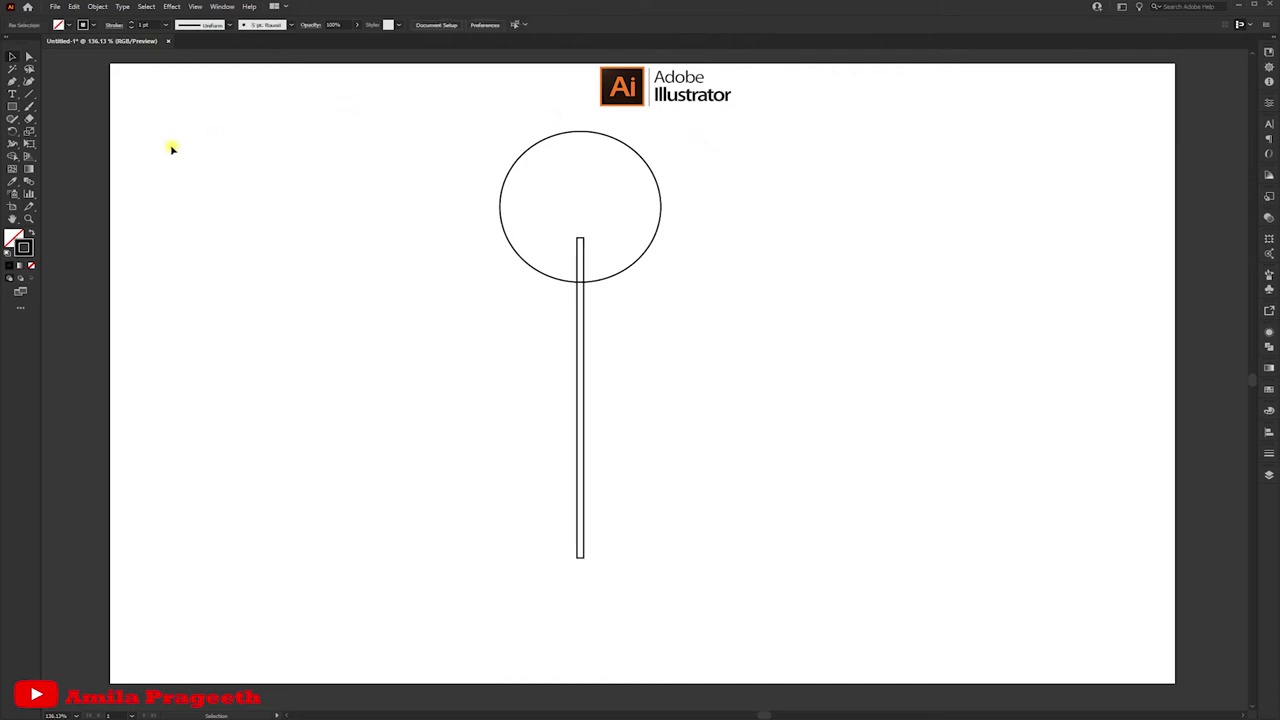
pyautogui.click(11, 106)
# Draw a small horizontal bar from the circle's centre to just past its right edge
pyautogui.moveTo(580, 208); pyautogui.dragTo(674, 215)
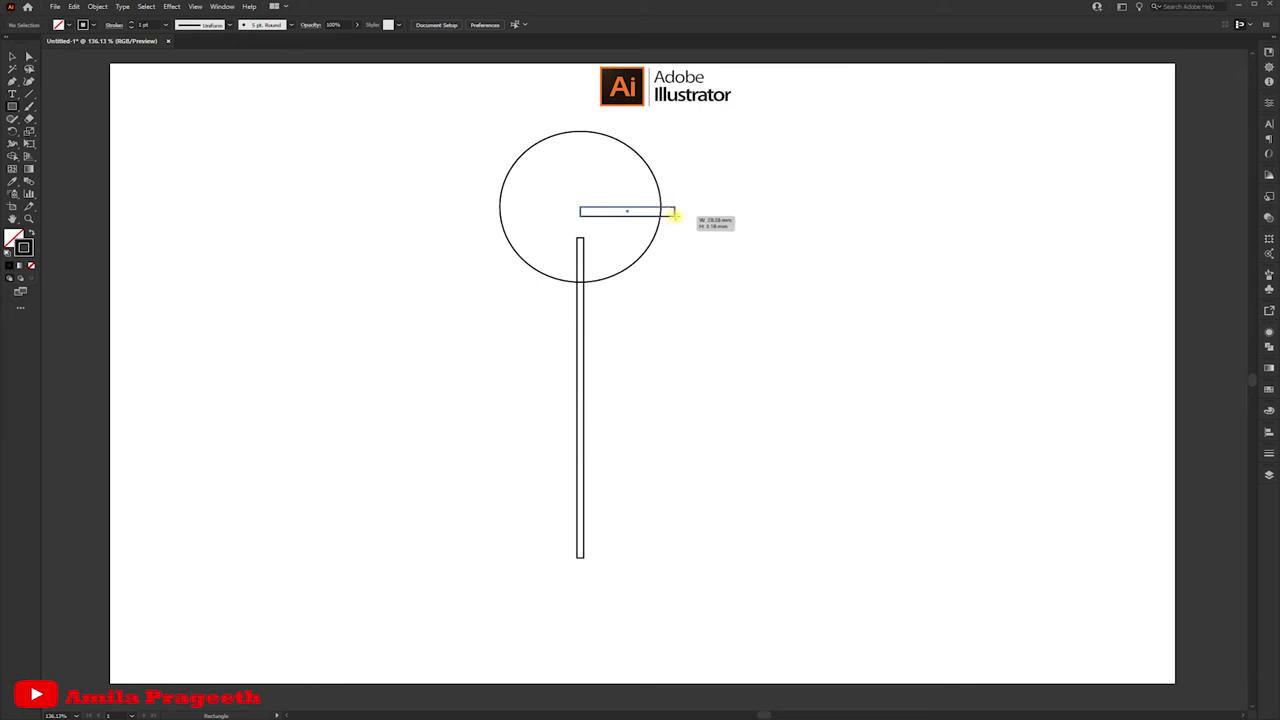
pyautogui.moveTo(675, 215); pyautogui.dragTo(677, 216)
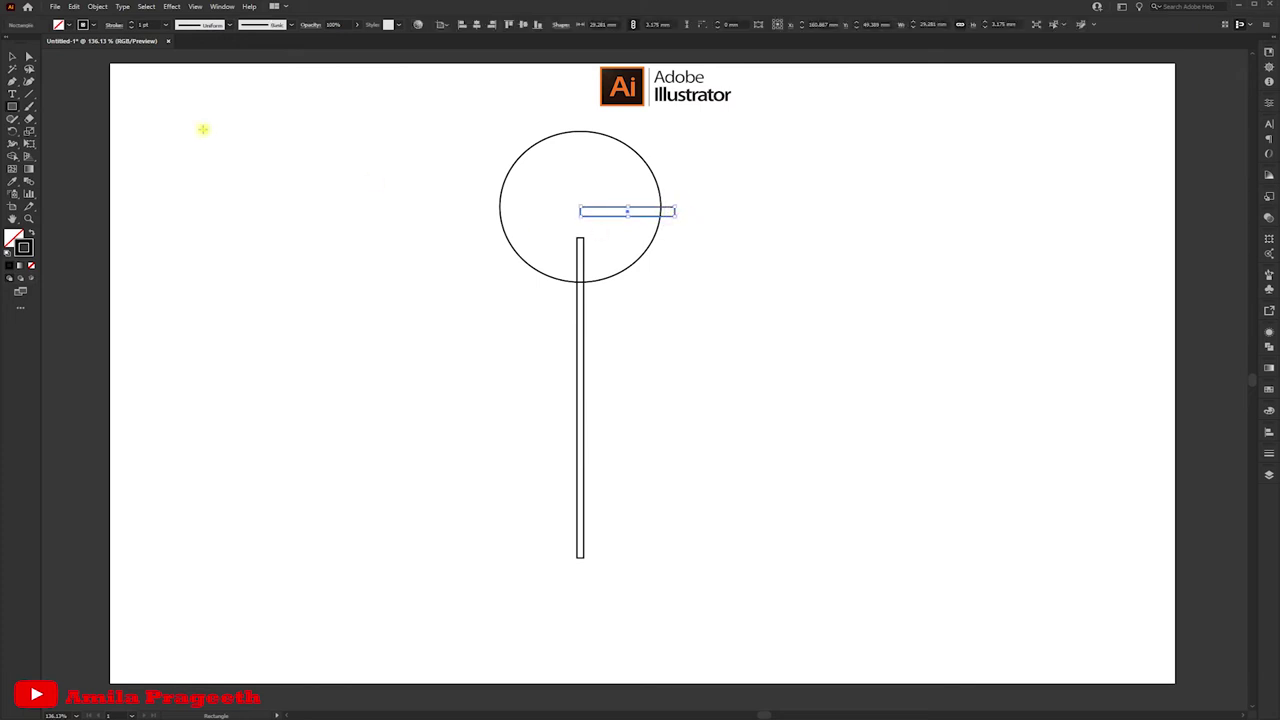
pyautogui.click(12, 56)
# Fully round the bar's ends with the live corner widget and shift it slightly left
pyautogui.click(30, 57)
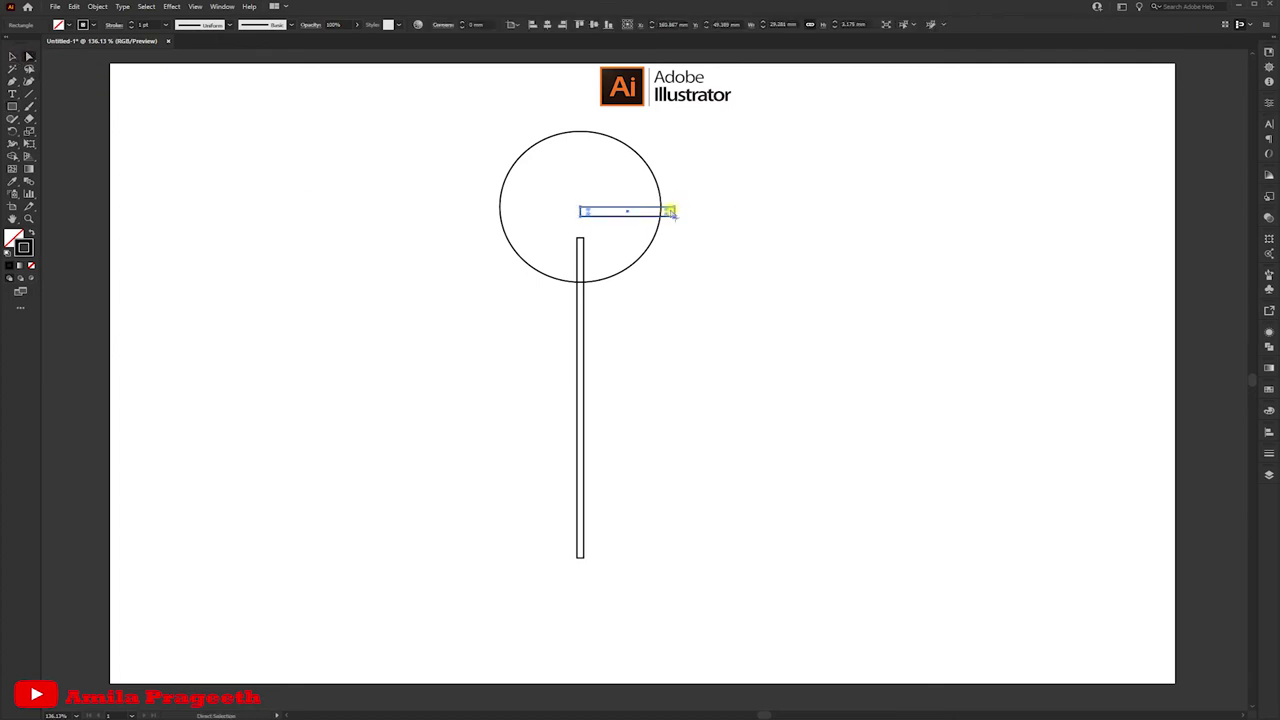
pyautogui.moveTo(668, 211); pyautogui.dragTo(632, 211)
pyautogui.click(12, 56)
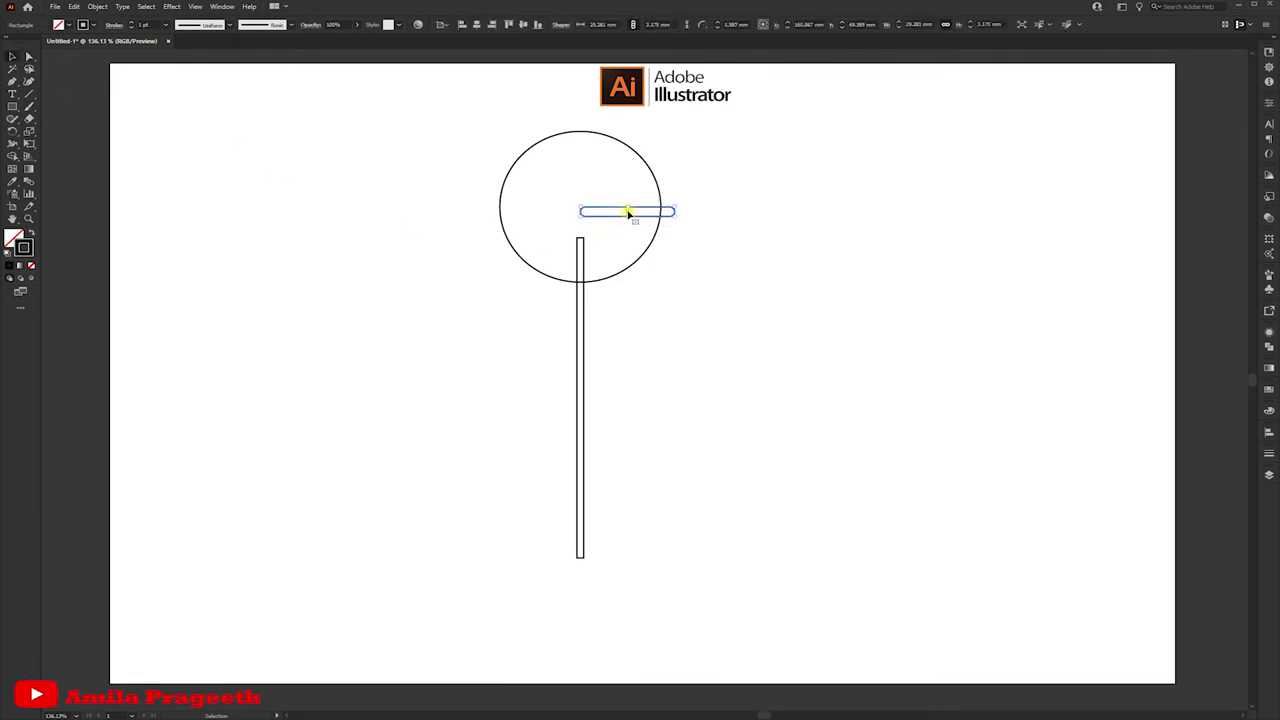
pyautogui.moveTo(628, 213); pyautogui.dragTo(621, 213)
pyautogui.click(734, 262)
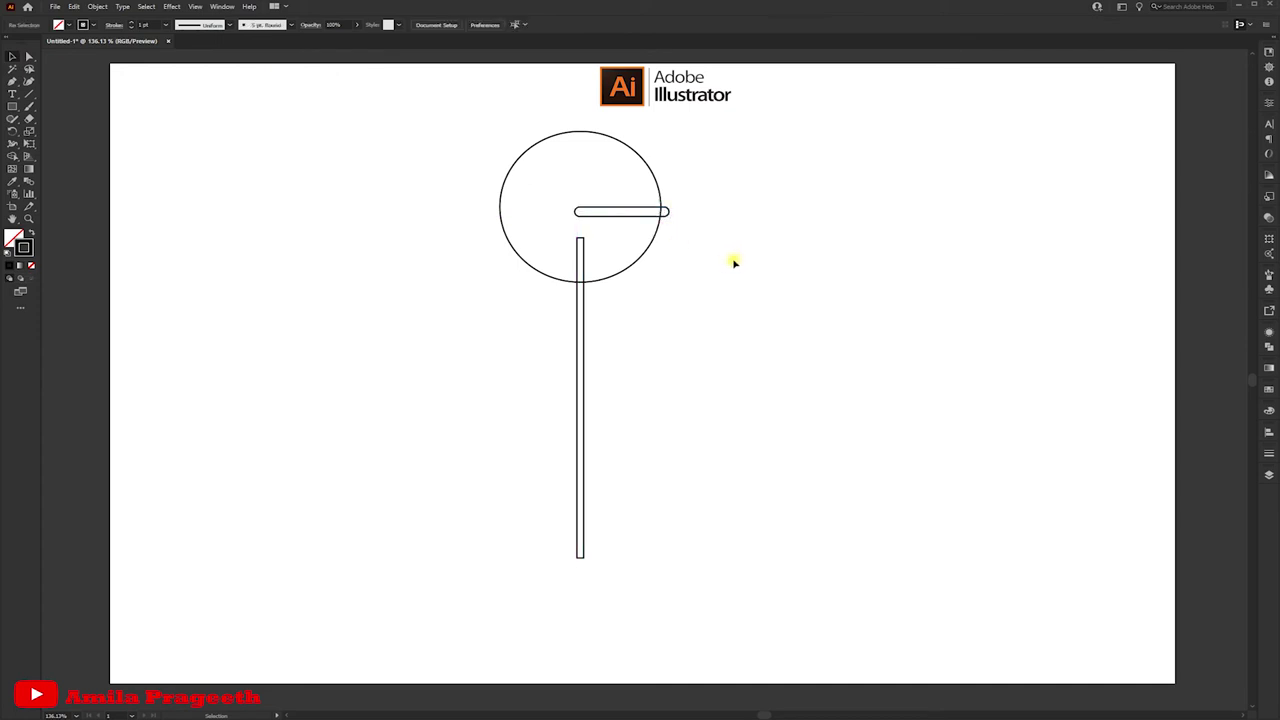
# Merge the circle and rounded bar into one shape with Pathfinder Unite
pyautogui.moveTo(547, 135); pyautogui.dragTo(689, 218)
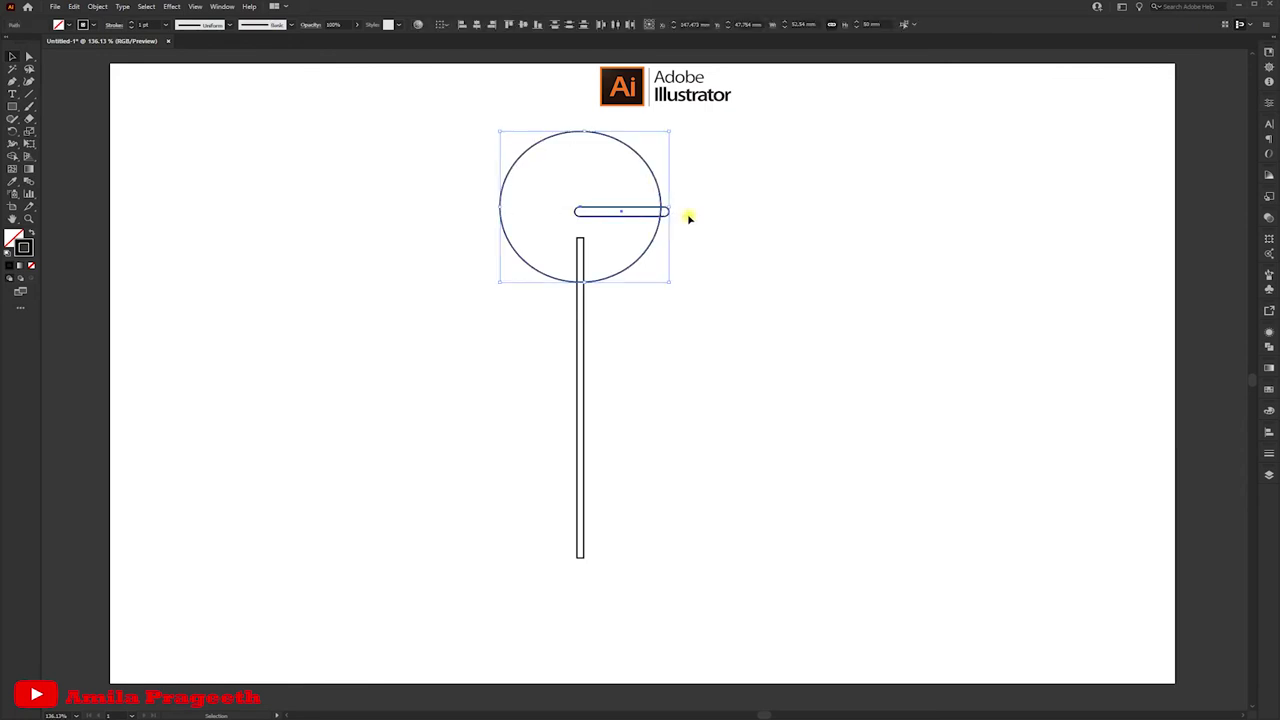
pyautogui.click(1268, 347)
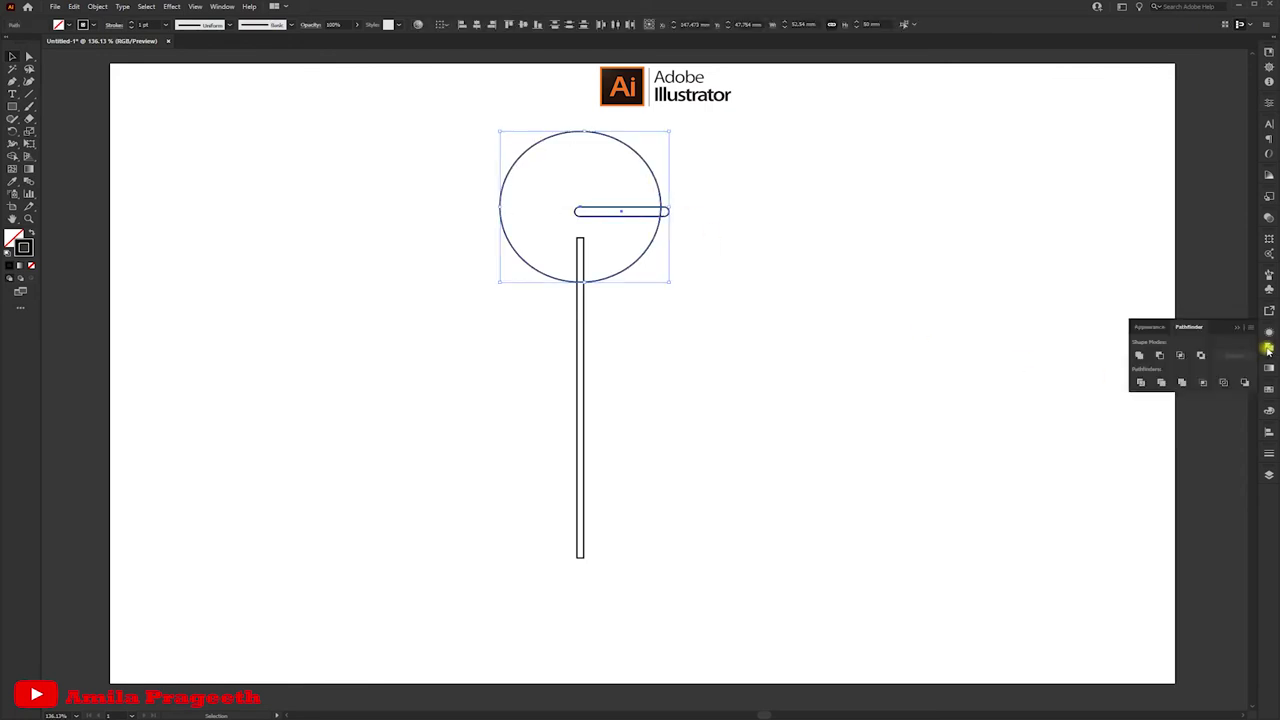
pyautogui.click(1140, 356)
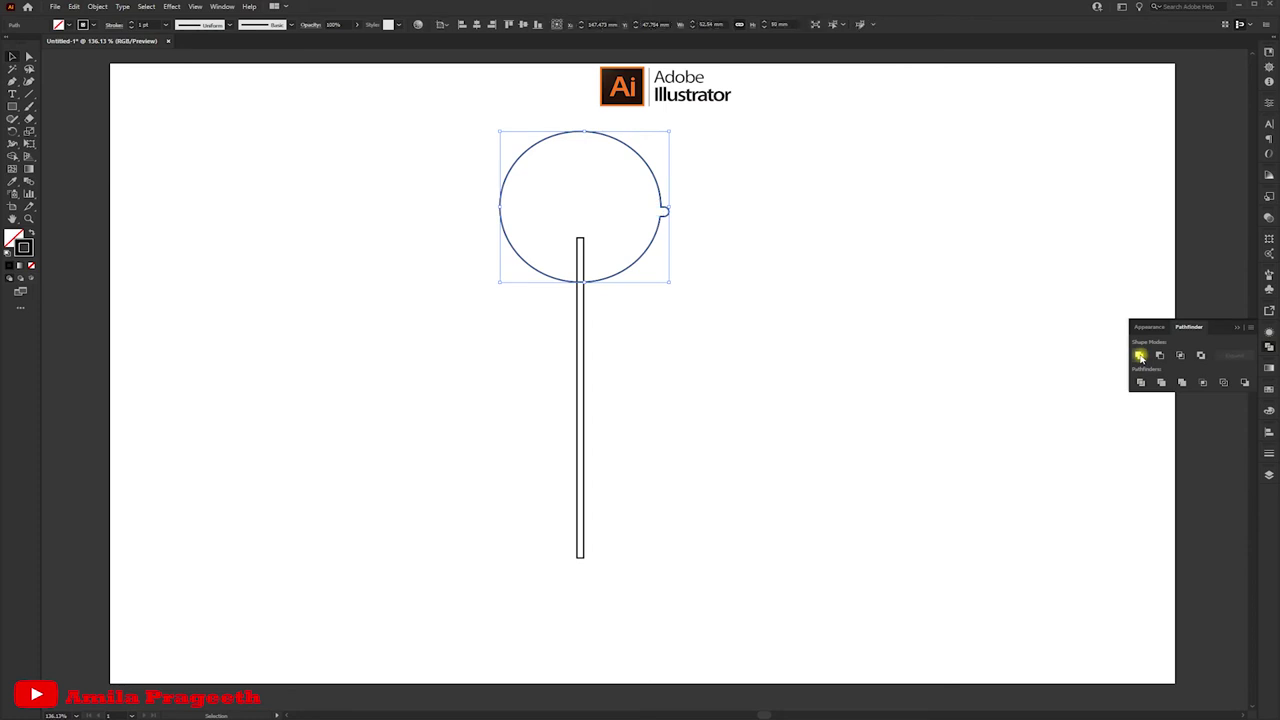
pyautogui.click(1235, 329)
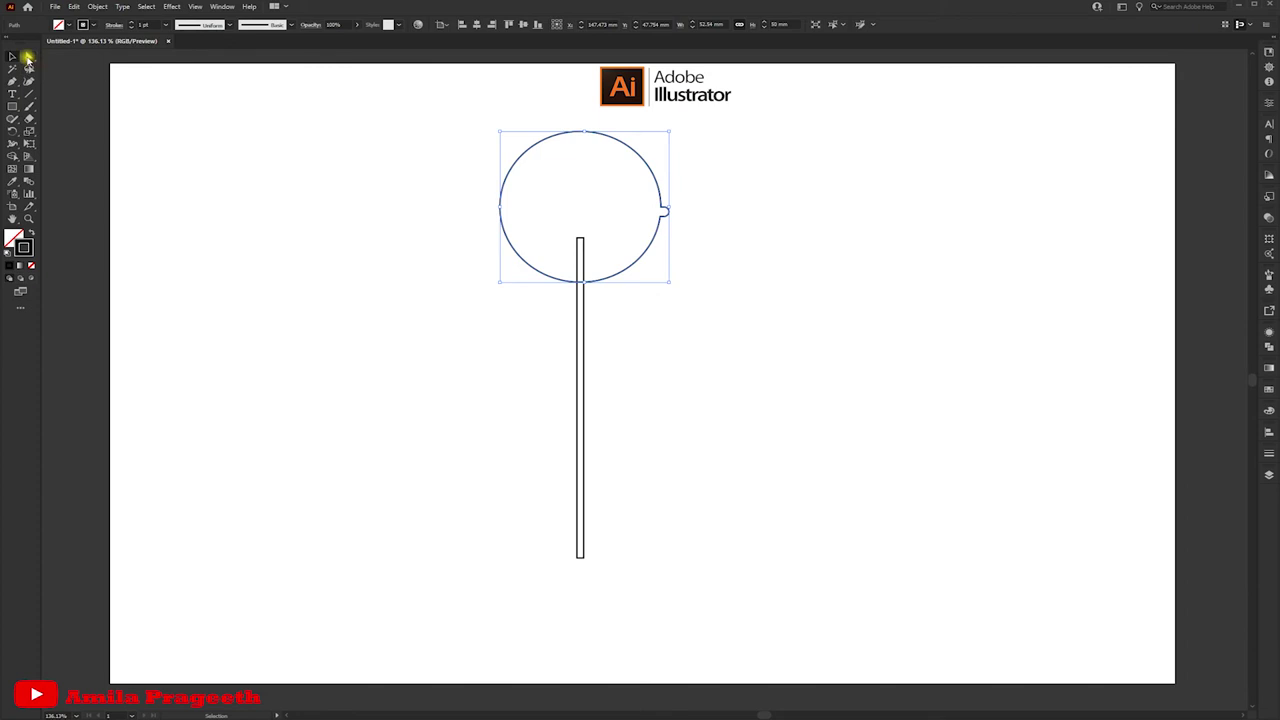
# Delete the circle's left anchor to leave a right half-arc, then select the arc and stick
pyautogui.click(28, 58)
pyautogui.click(498, 210)
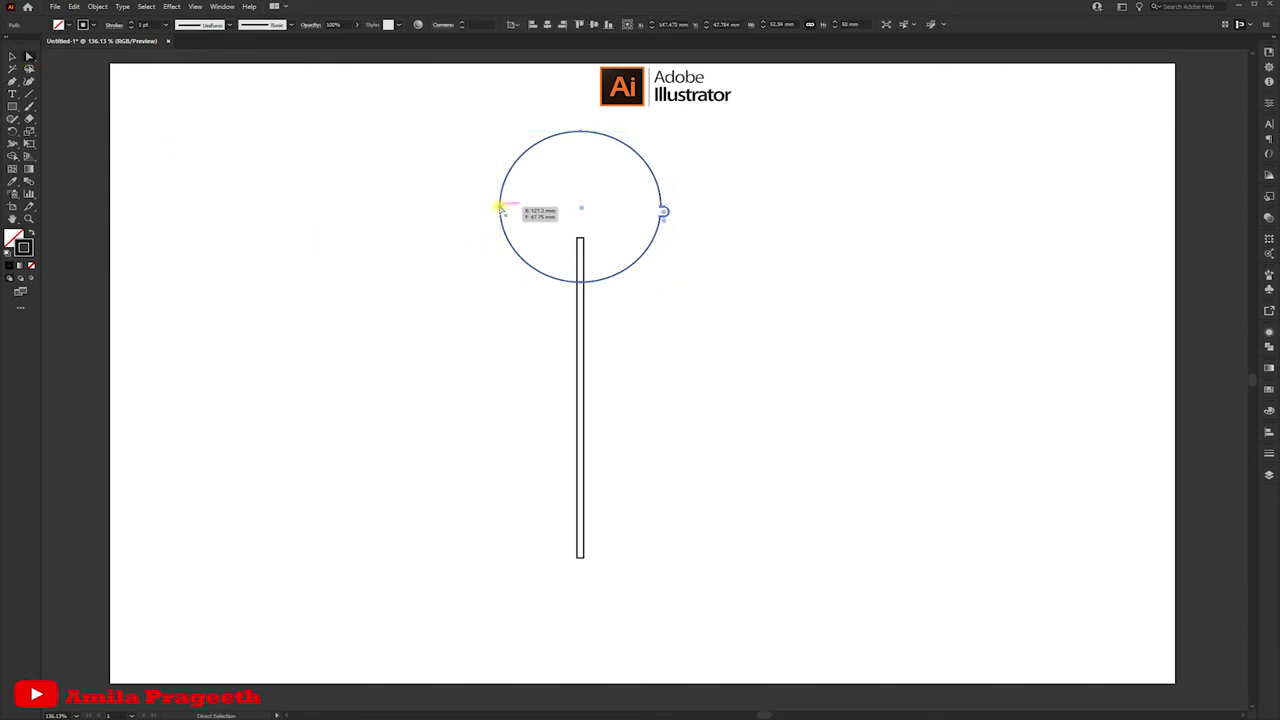
pyautogui.click(500, 208)
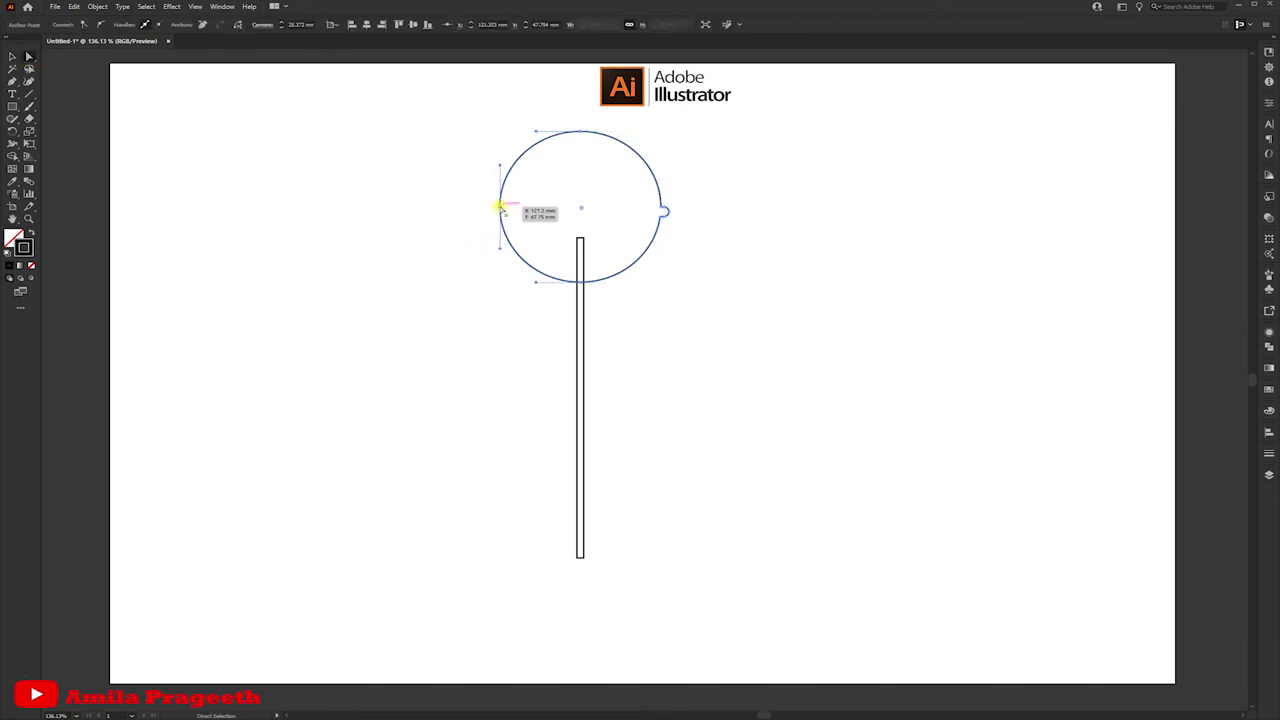
pyautogui.press('Delete')
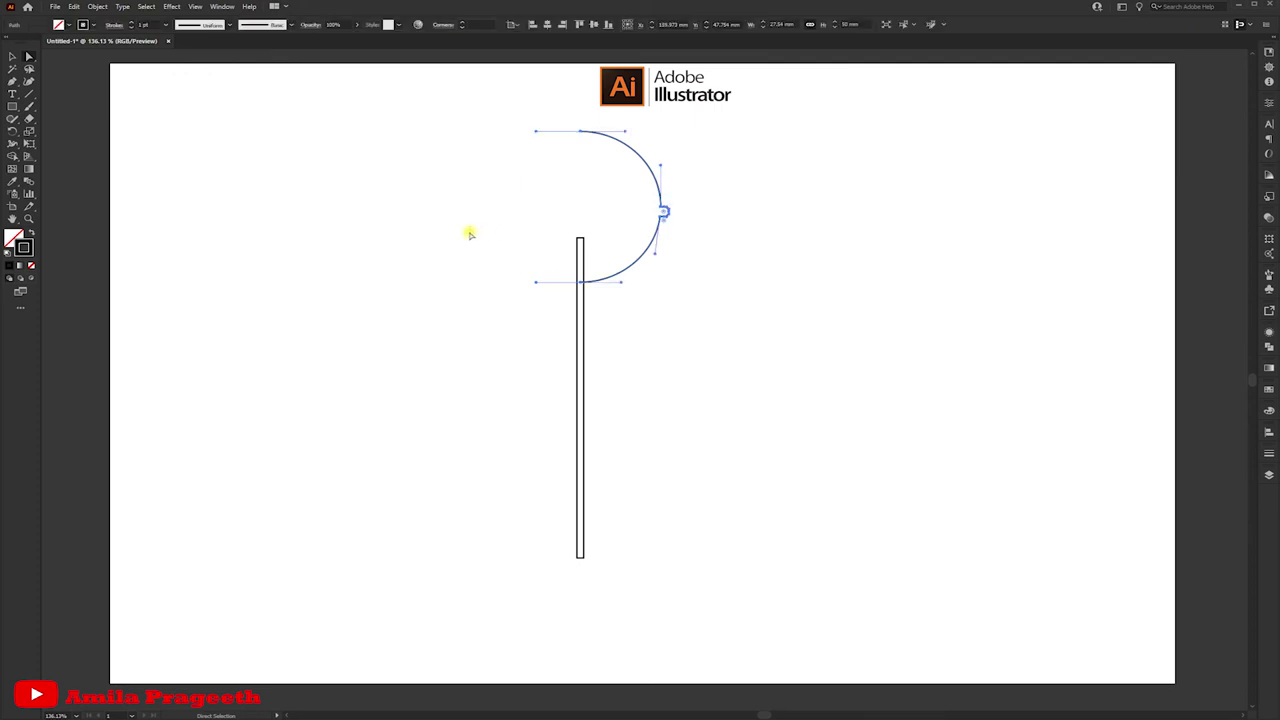
pyautogui.click(13, 56)
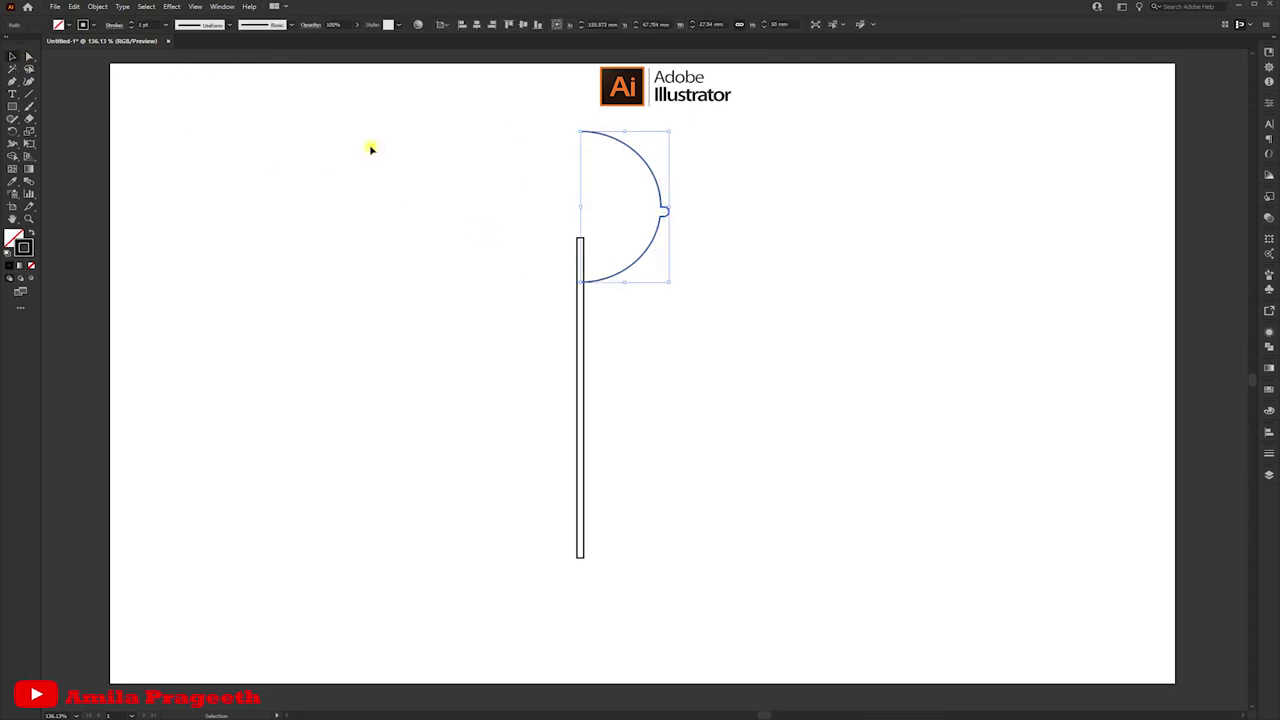
pyautogui.moveTo(712, 380); pyautogui.dragTo(740, 550)
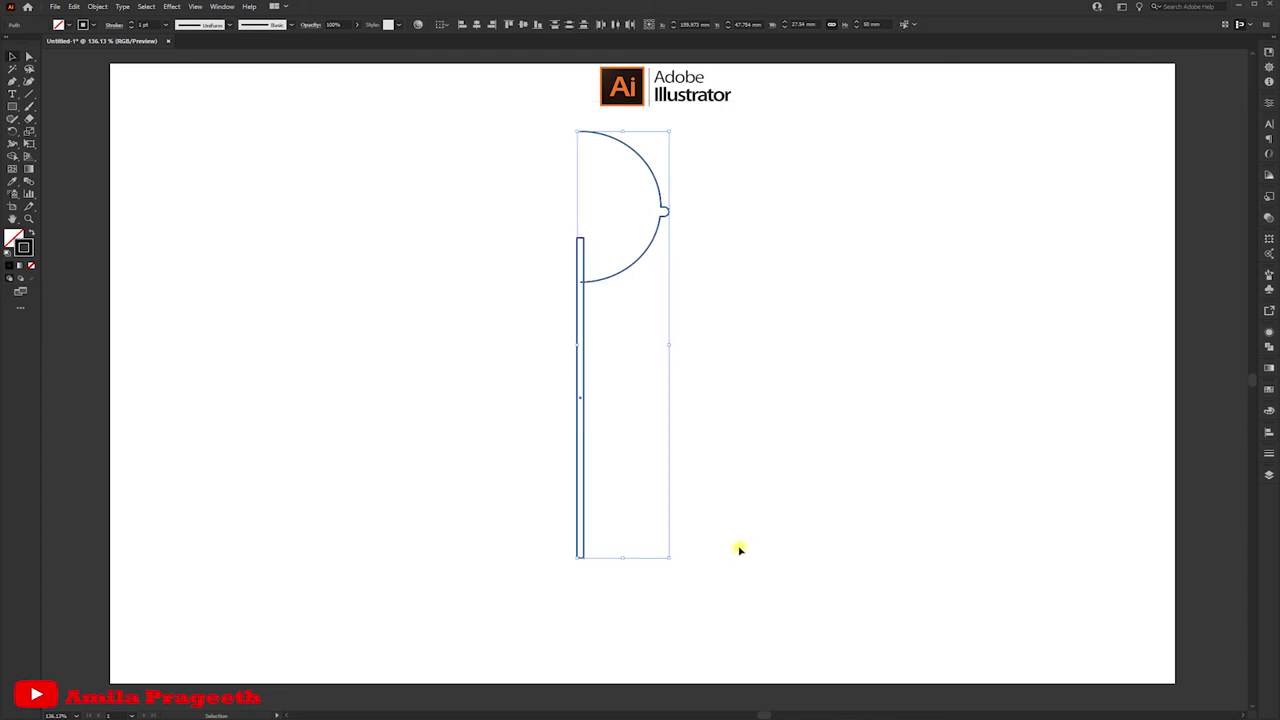
# Apply Effect > 3D > Revolve with -18°, -26°, 8° rotation to the arc and stick
pyautogui.click(172, 6)
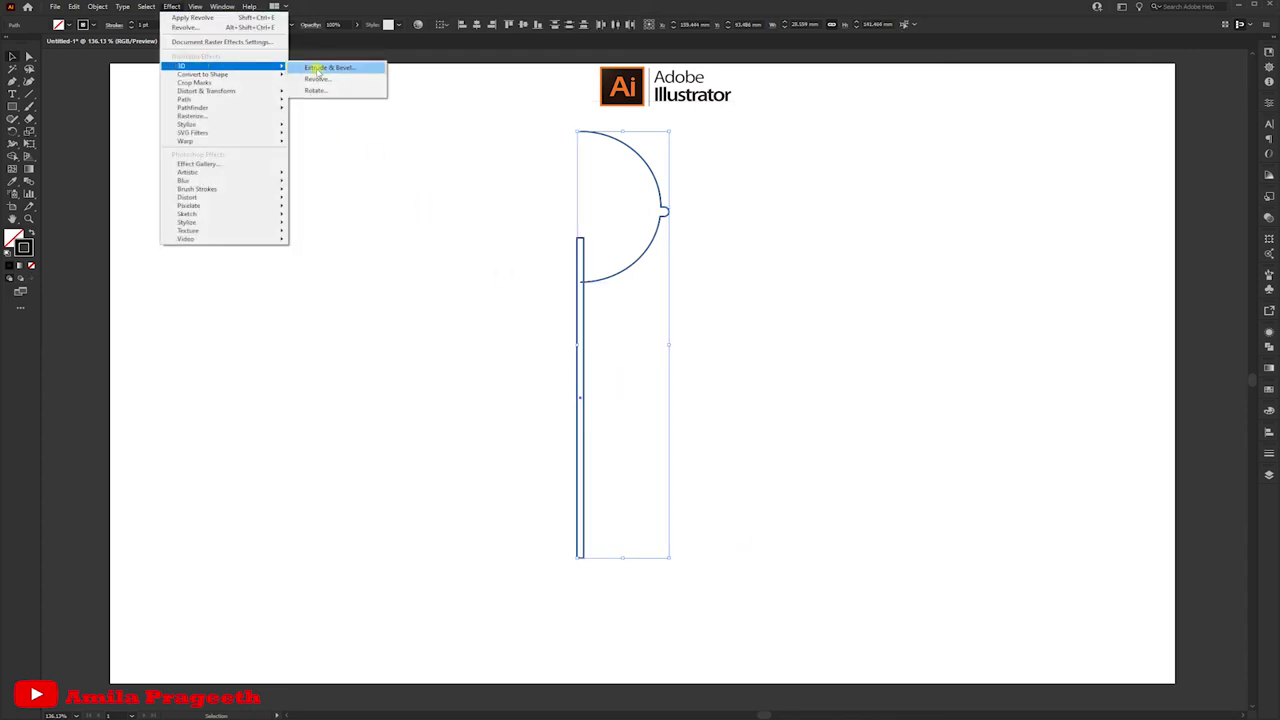
pyautogui.click(320, 79)
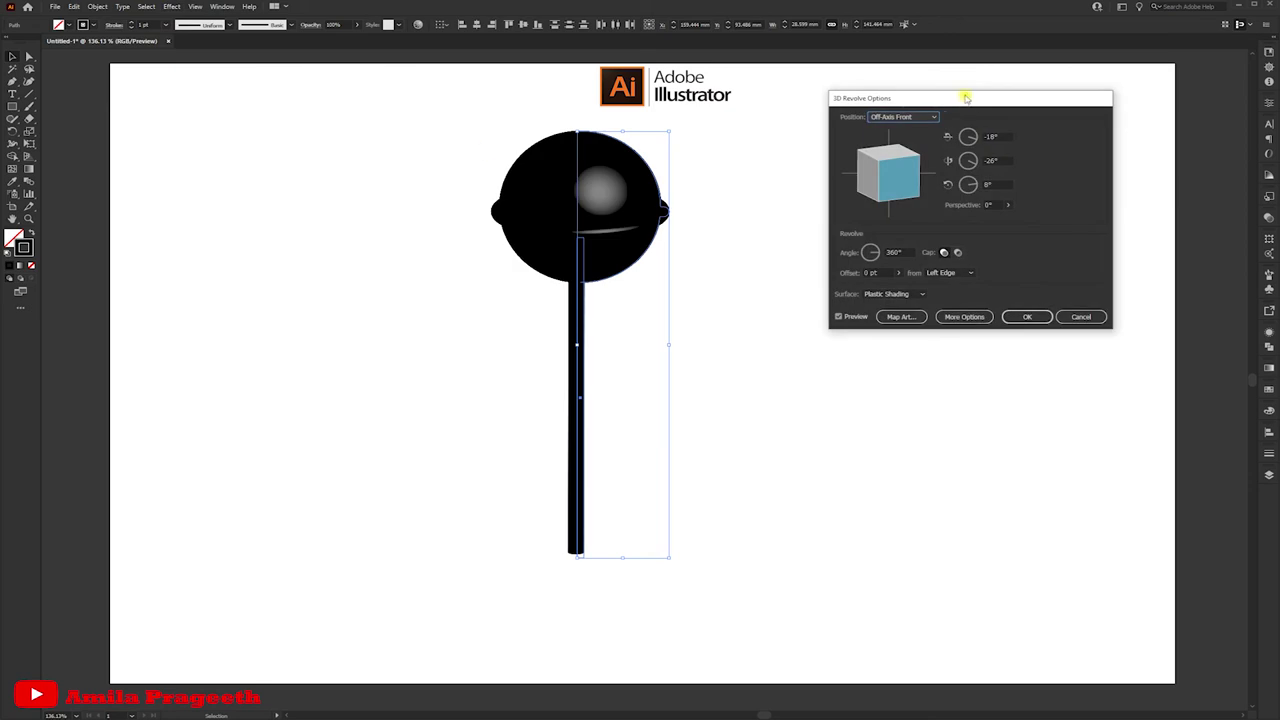
pyautogui.moveTo(965, 97); pyautogui.dragTo(919, 99)
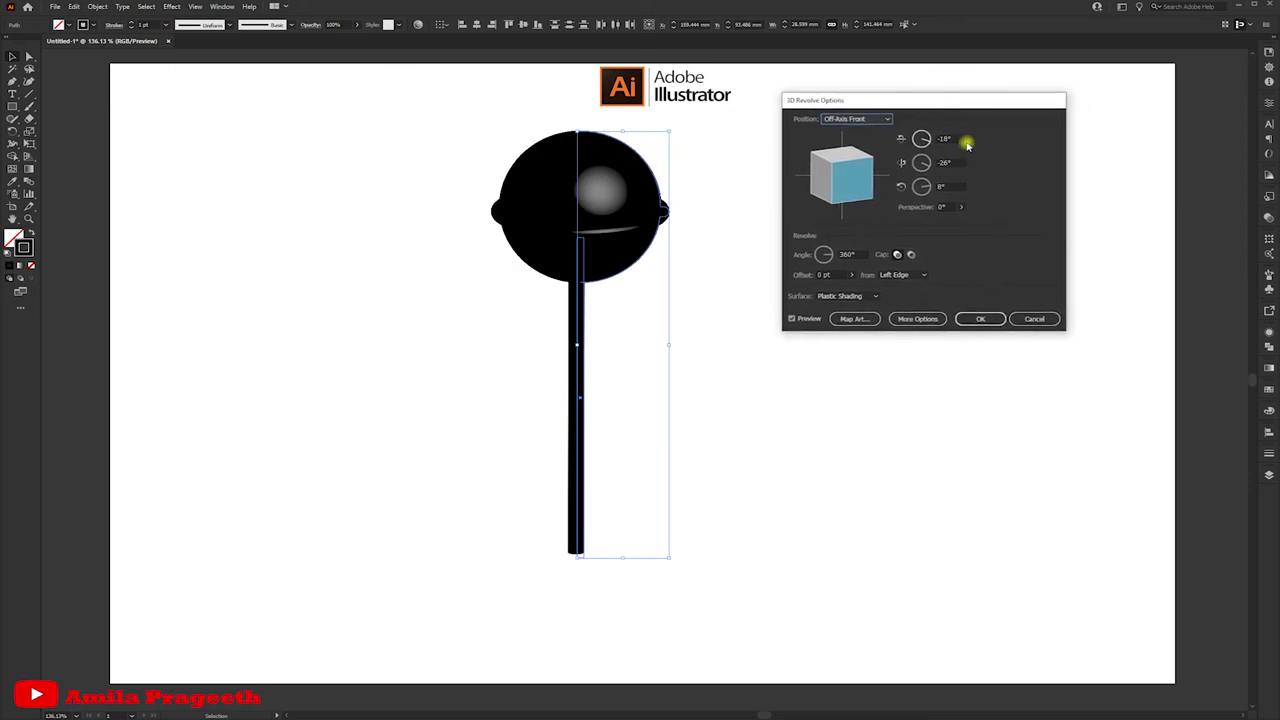
pyautogui.doubleClick(955, 138)
pyautogui.doubleClick(958, 162)
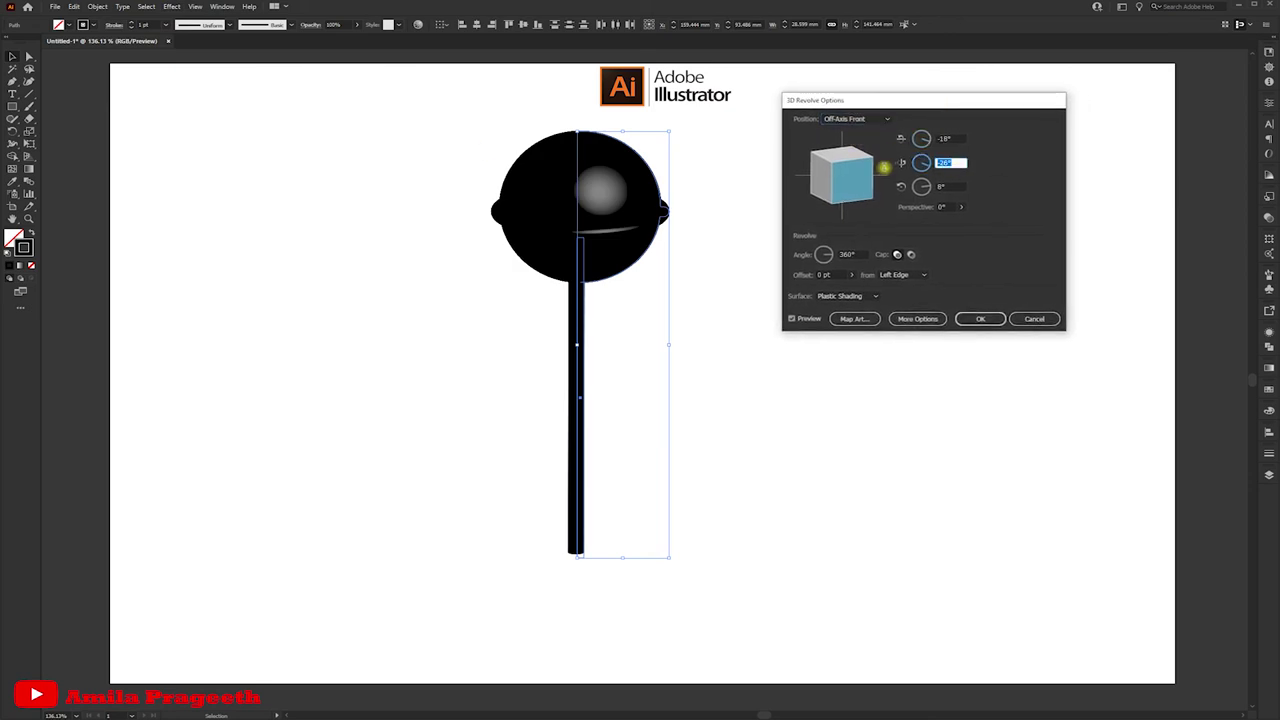
pyautogui.doubleClick(953, 186)
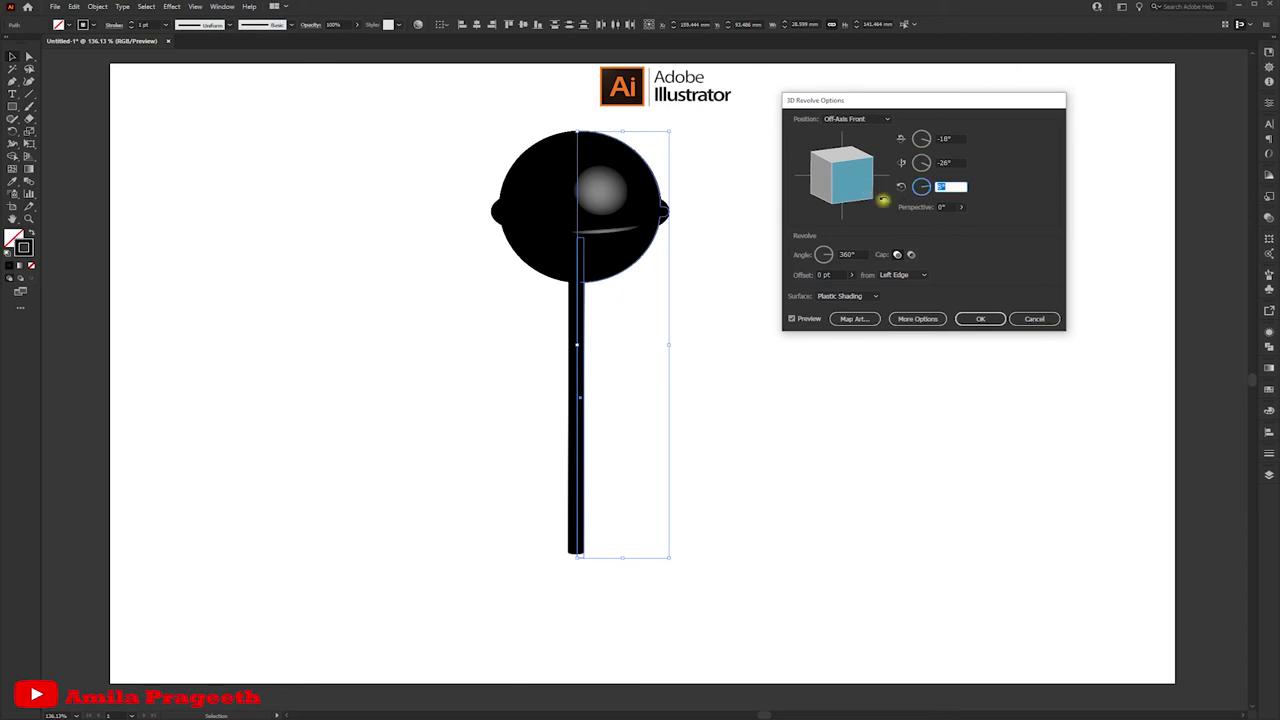
pyautogui.click(981, 320)
pyautogui.click(983, 319)
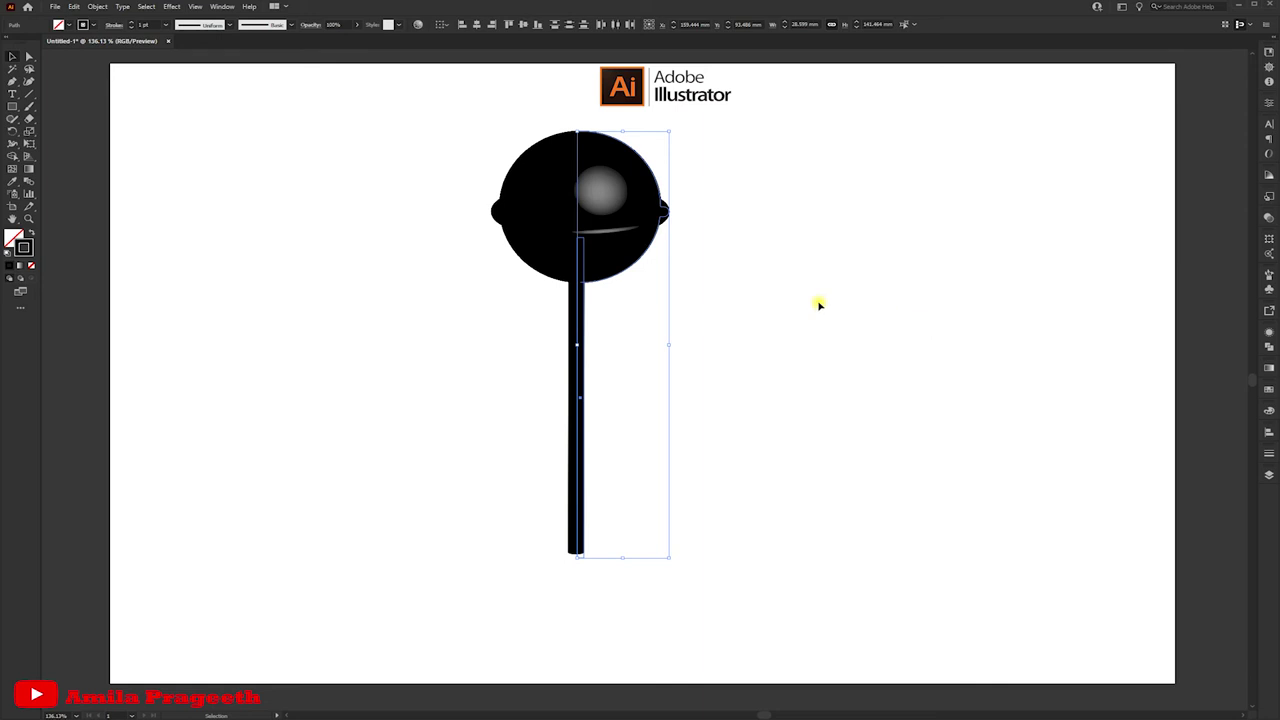
pyautogui.click(359, 194)
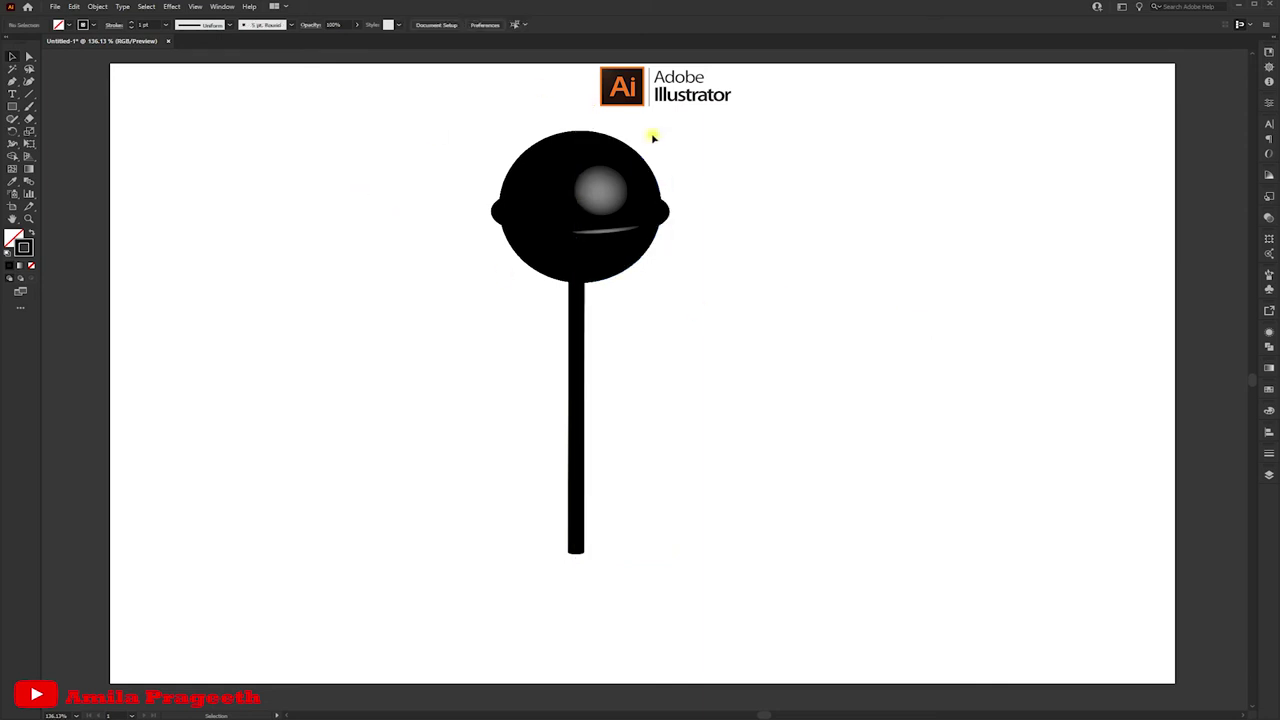
# Colour the candy head red and give the stick a grey gradient from the Swatches
pyautogui.click(635, 190)
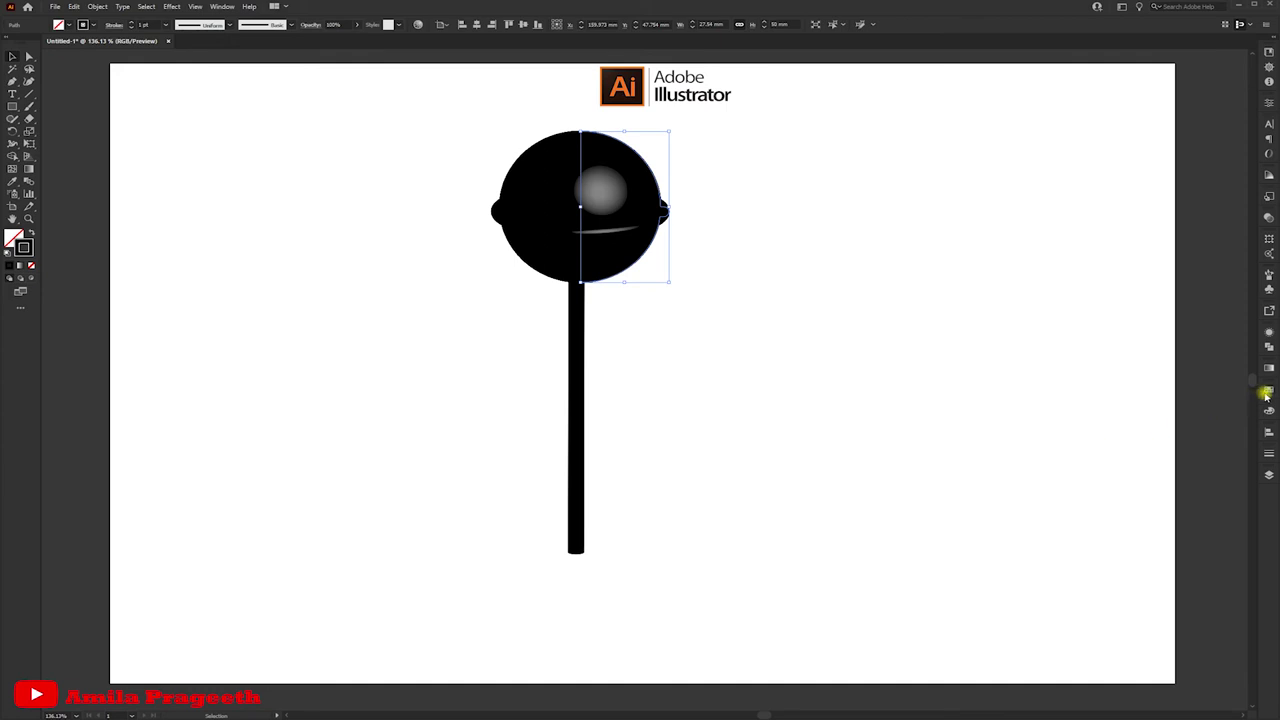
pyautogui.click(1268, 393)
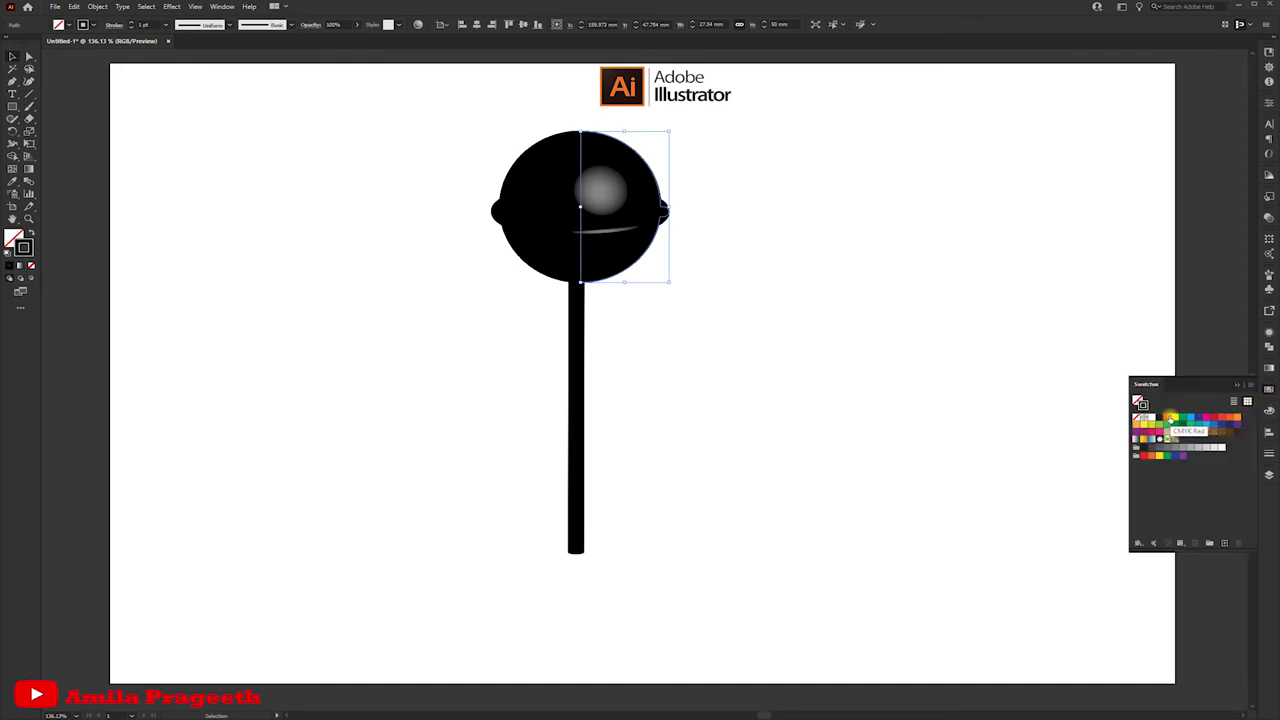
pyautogui.click(1168, 418)
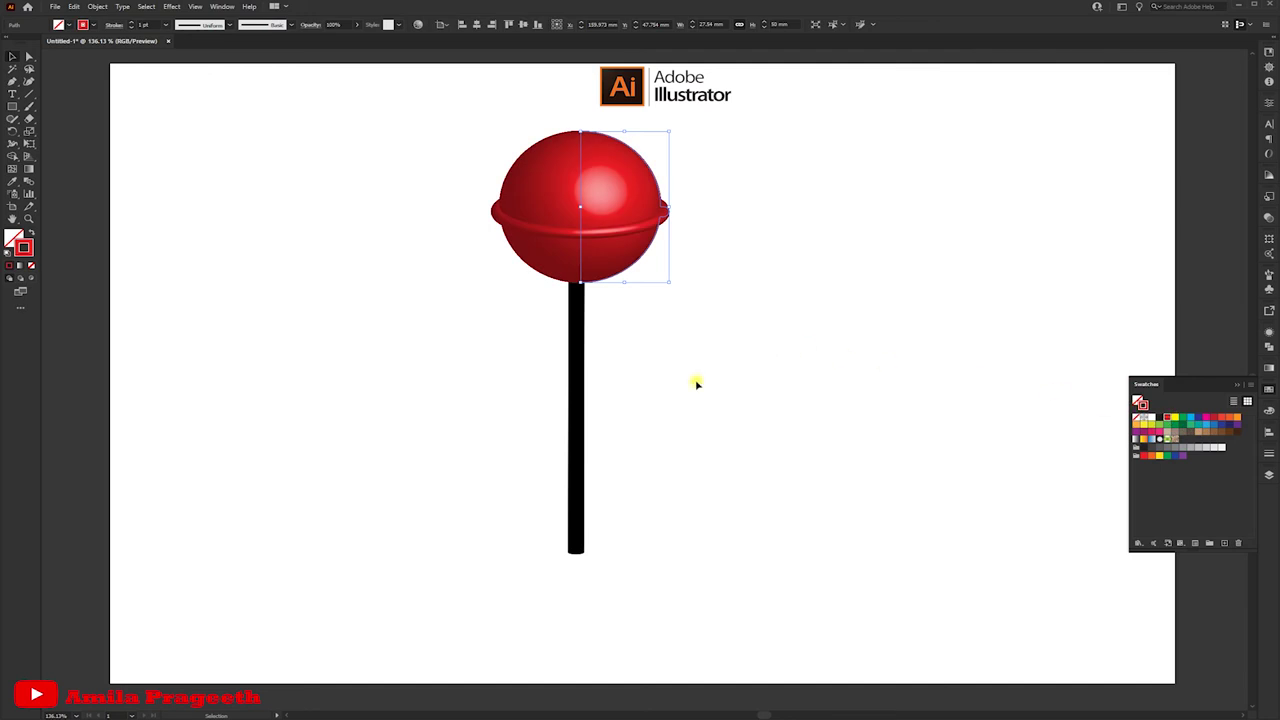
pyautogui.click(571, 386)
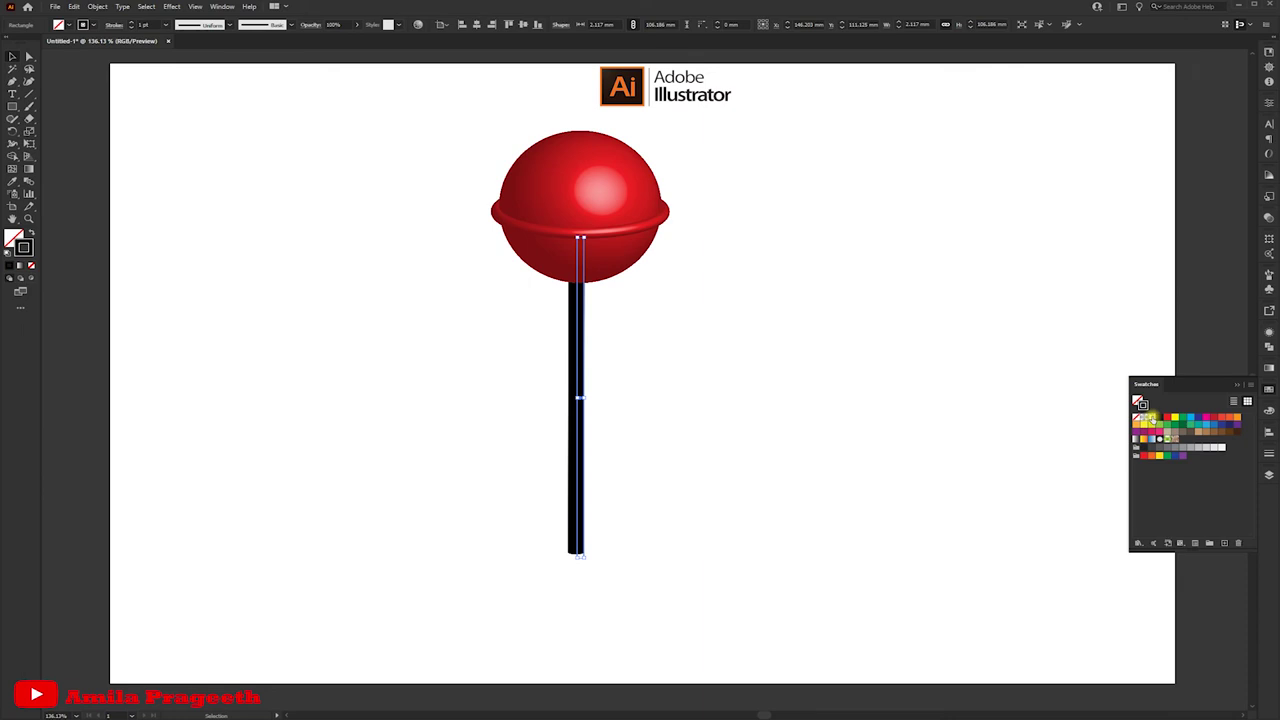
pyautogui.click(1150, 416)
pyautogui.click(1238, 384)
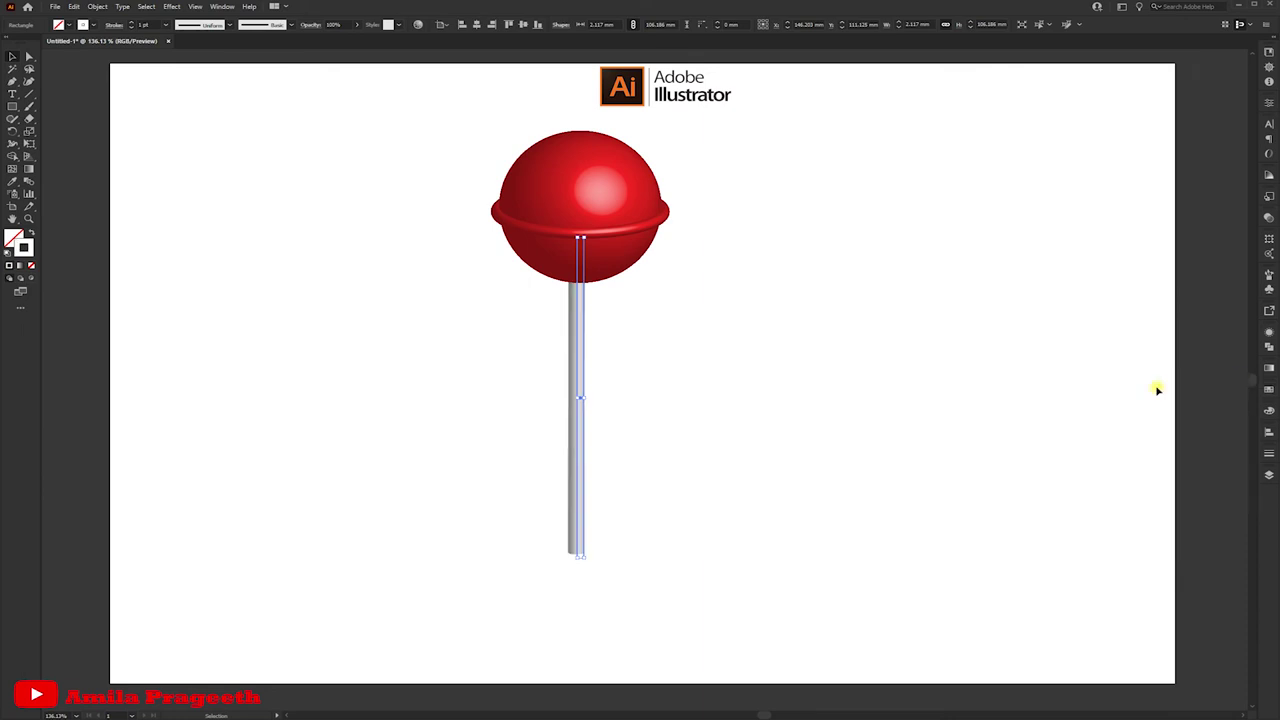
pyautogui.click(880, 364)
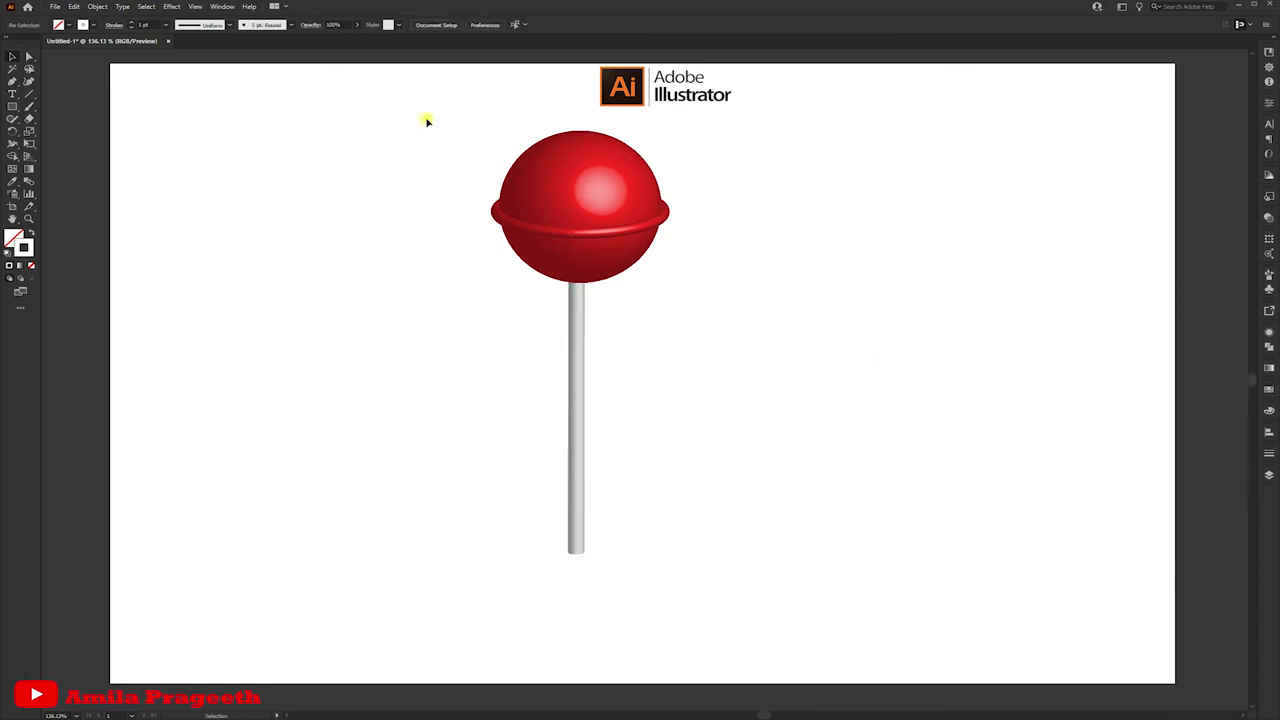
# Shift the lollipop right, then copy it and paste a duplicate level with it on the left
pyautogui.moveTo(672, 372); pyautogui.dragTo(751, 543)
pyautogui.moveTo(594, 226); pyautogui.dragTo(681, 236)
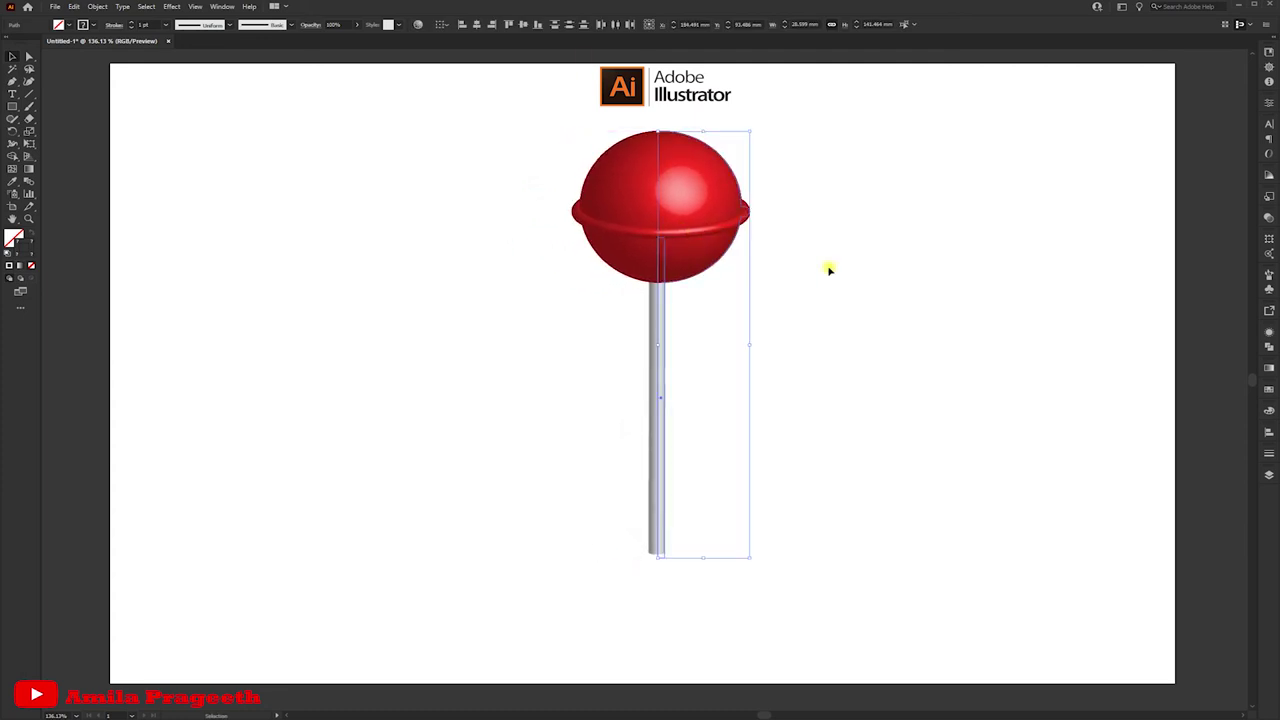
pyautogui.click(842, 270)
pyautogui.moveTo(543, 118); pyautogui.dragTo(843, 505)
pyautogui.click(74, 7)
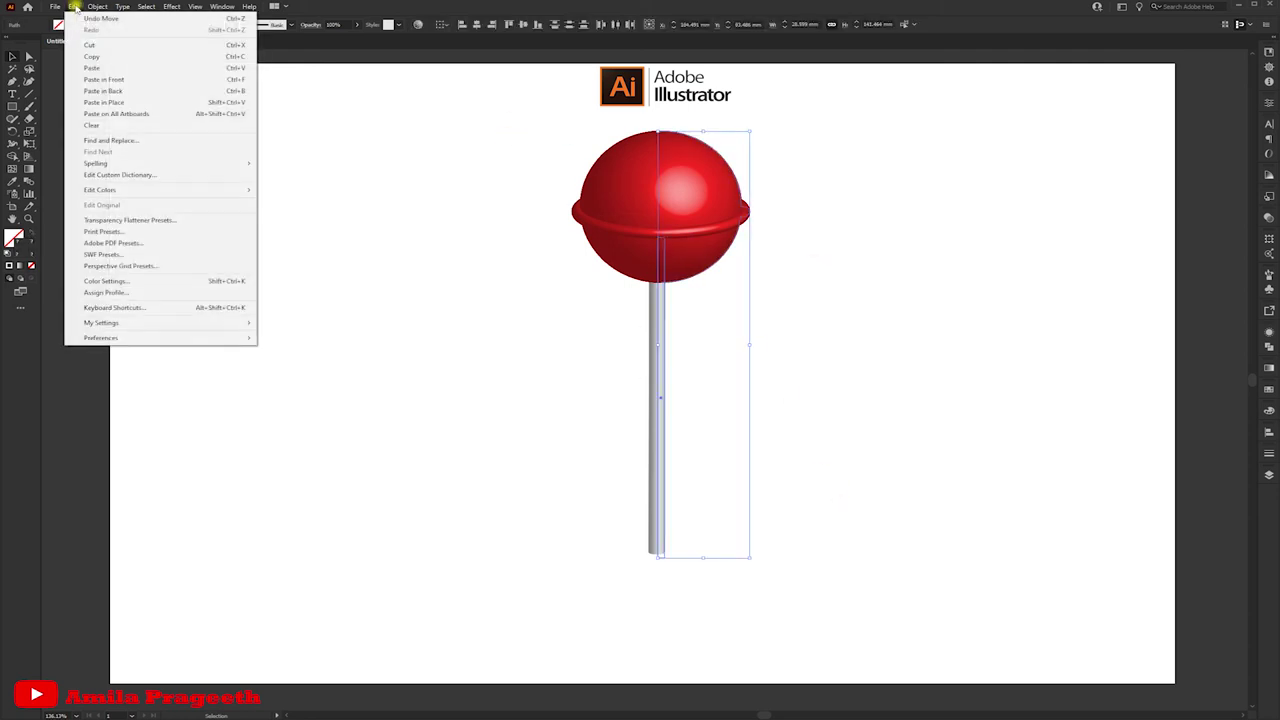
pyautogui.click(102, 58)
pyautogui.click(74, 7)
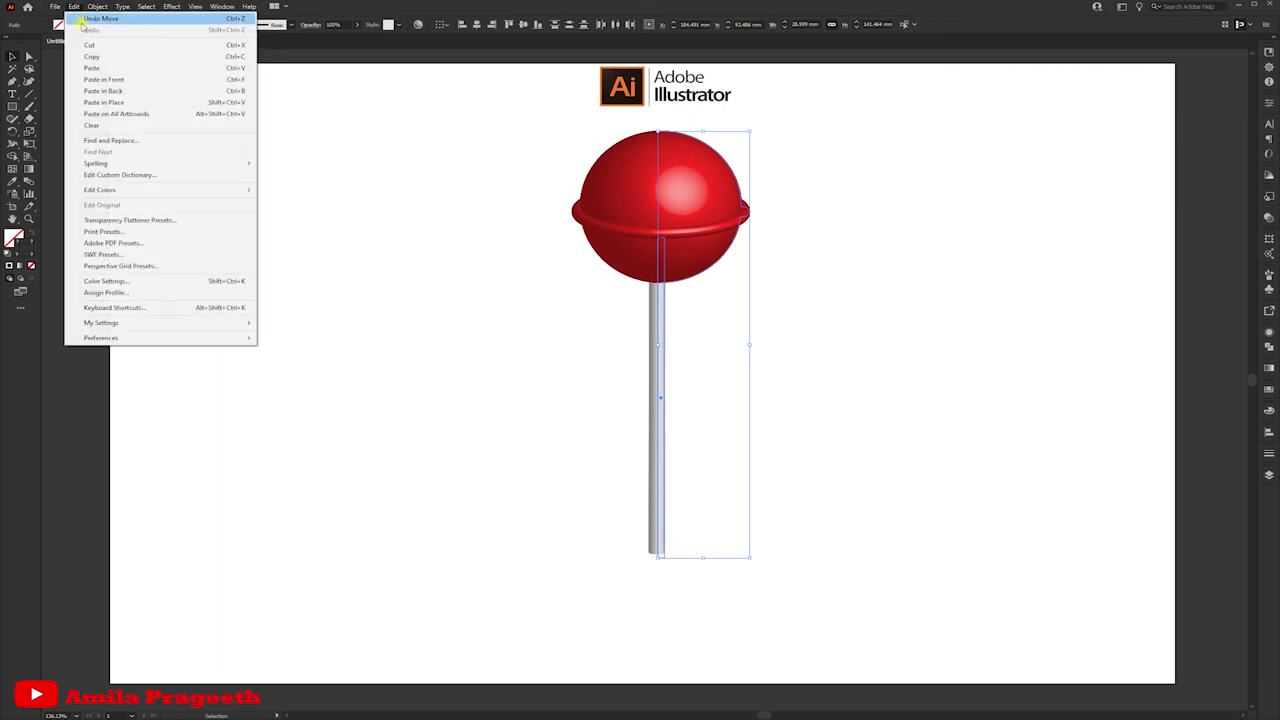
pyautogui.click(114, 80)
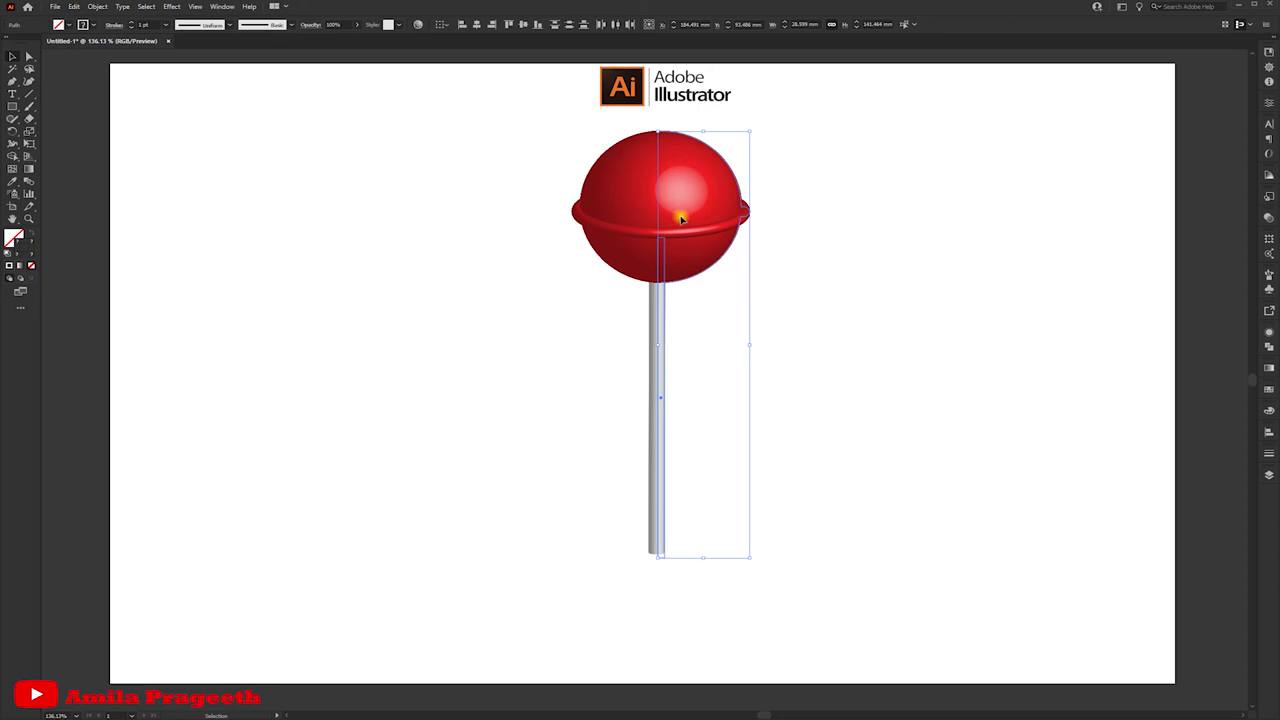
pyautogui.moveTo(680, 218); pyautogui.dragTo(499, 225)
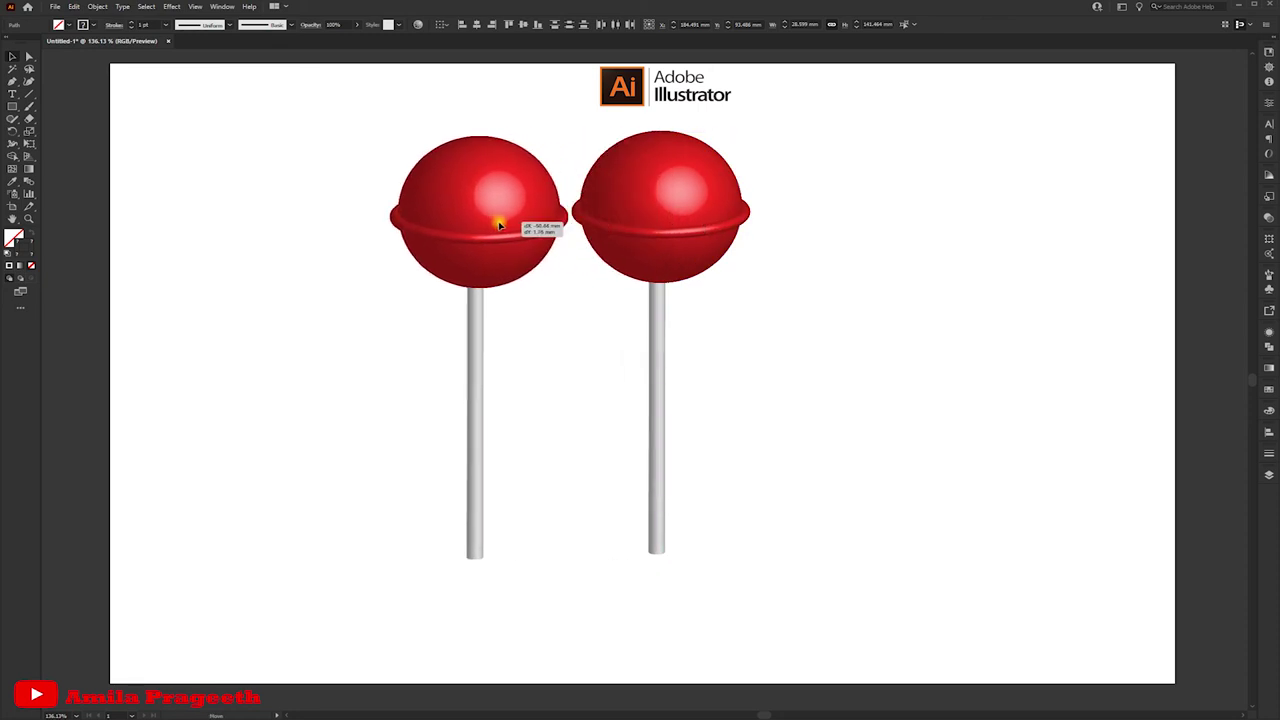
pyautogui.moveTo(499, 225); pyautogui.dragTo(494, 219)
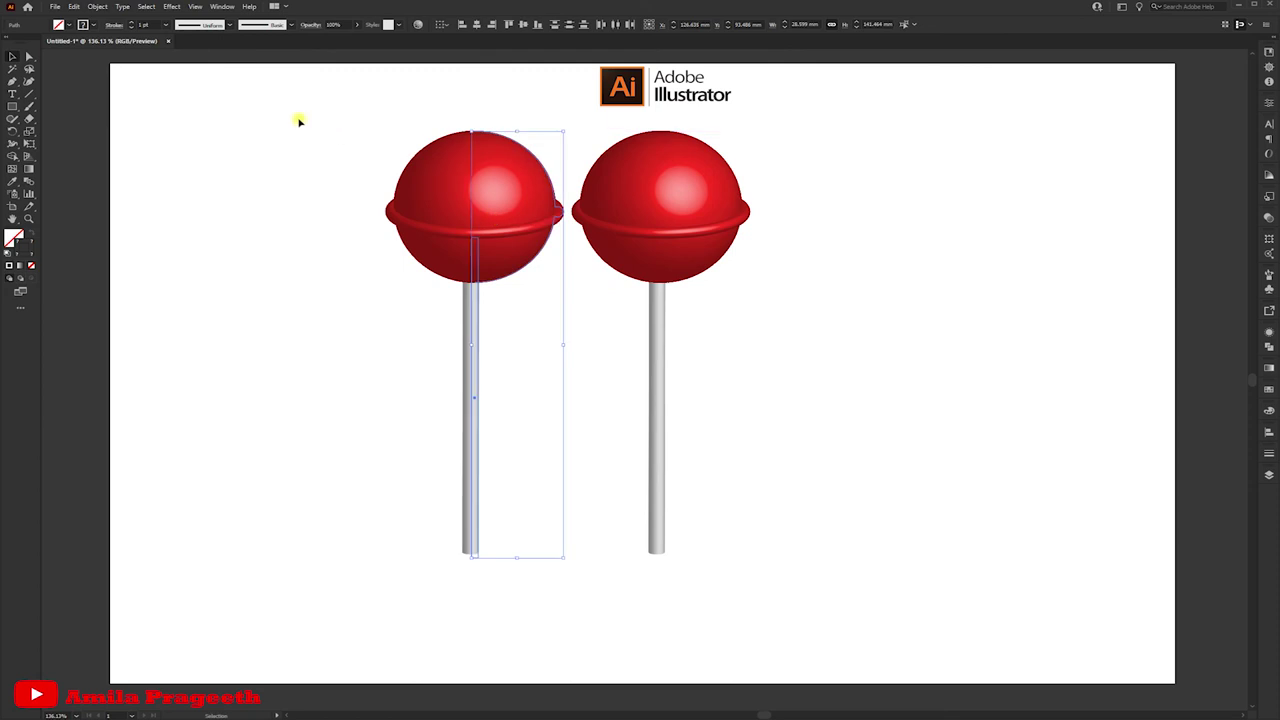
# Paste another lollipop copy in front and move it to the far left
pyautogui.click(74, 6)
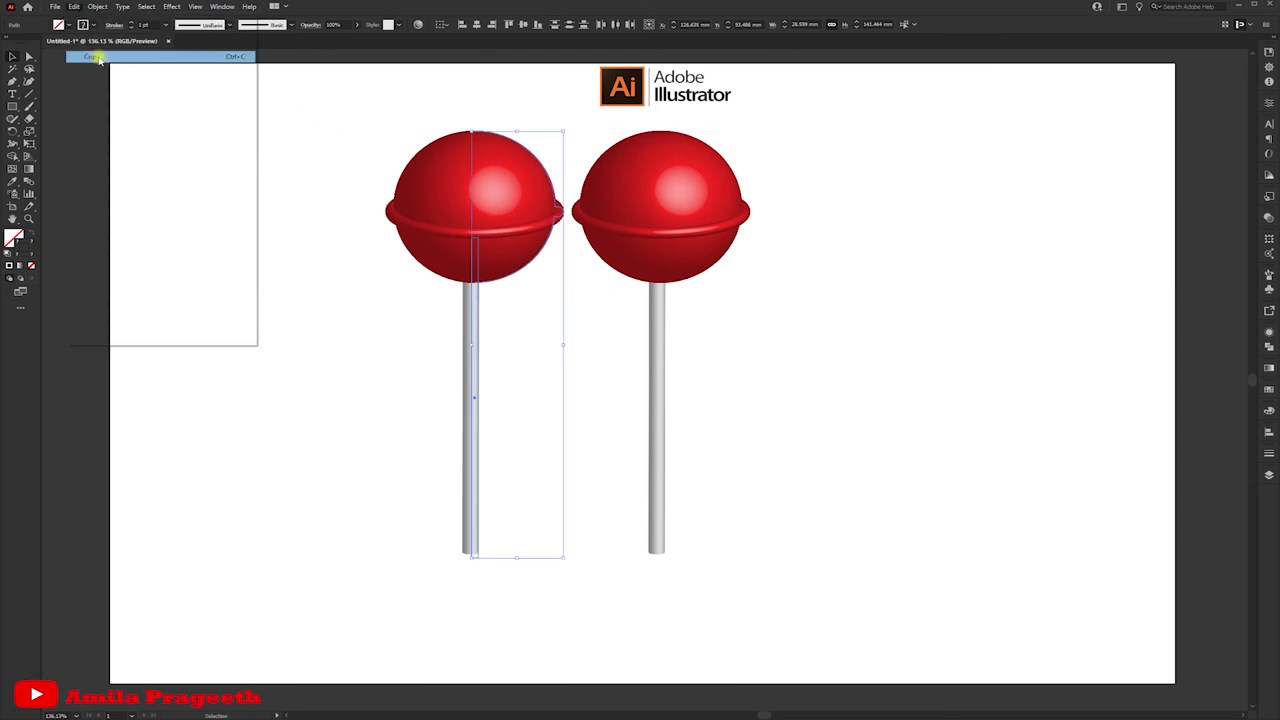
pyautogui.click(74, 6)
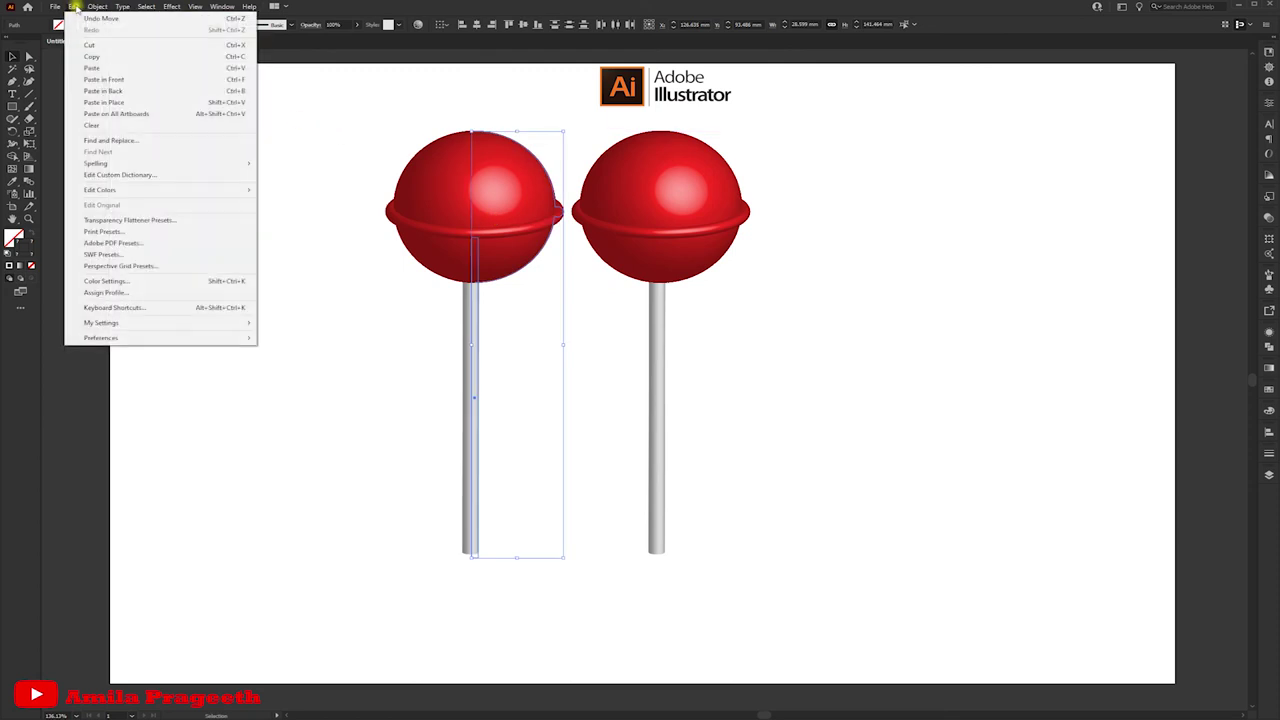
pyautogui.click(110, 80)
pyautogui.moveTo(463, 194); pyautogui.dragTo(265, 201)
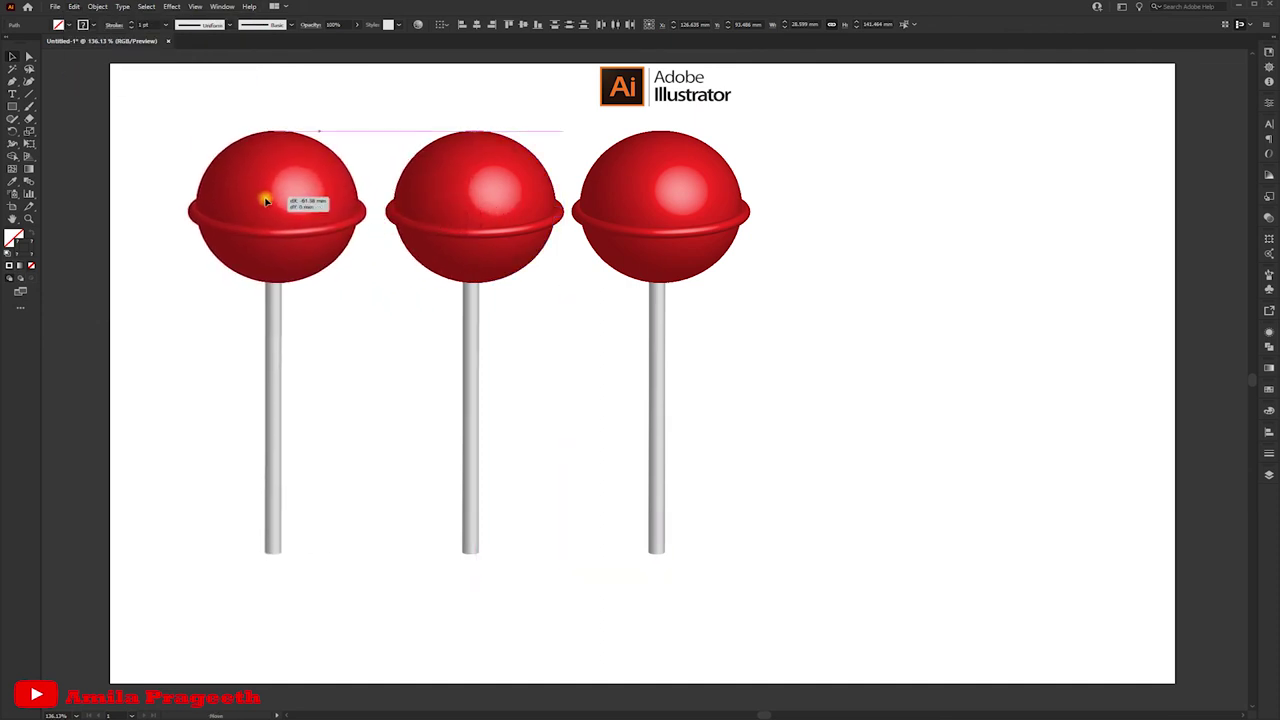
pyautogui.click(214, 100)
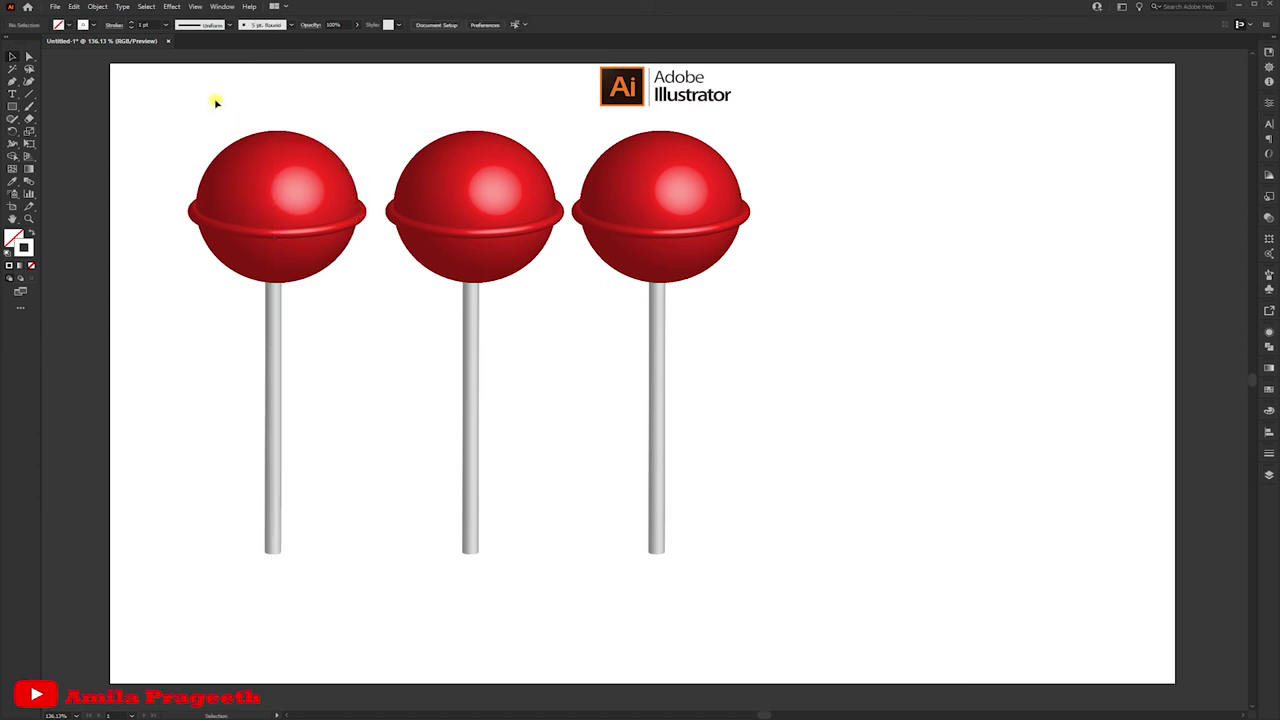
# Copy the two leftmost lollipops, paste them in front, and move the pair to the right end
pyautogui.moveTo(200, 98)
pyautogui.mouseDown()
pyautogui.moveTo(512, 390)
pyautogui.moveTo(521, 426)
pyautogui.mouseUp()
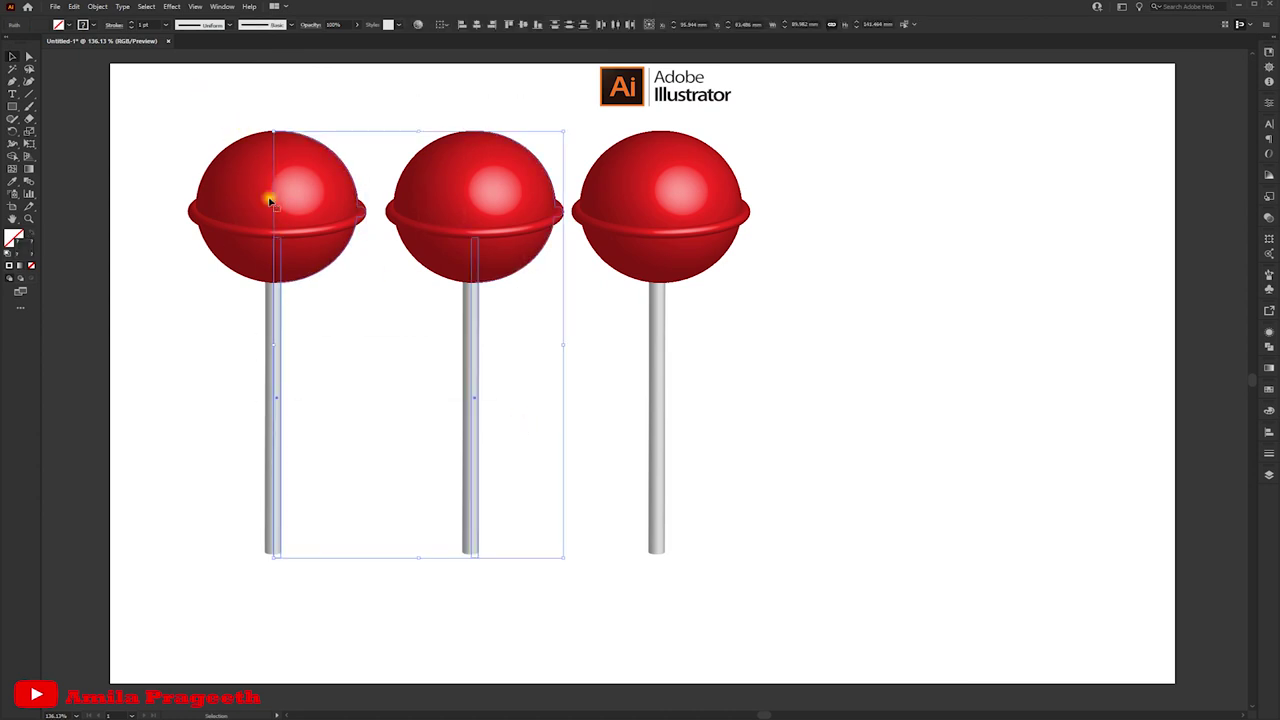
pyautogui.click(75, 7)
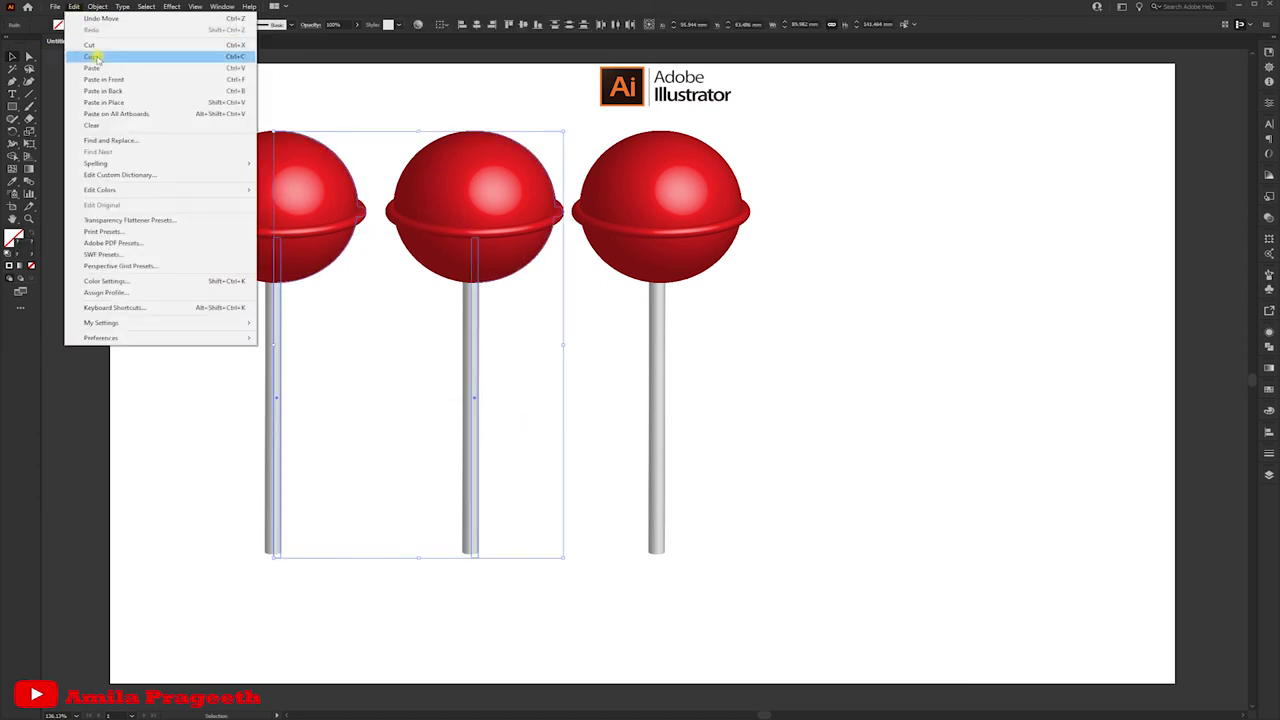
pyautogui.click(92, 56)
pyautogui.click(75, 8)
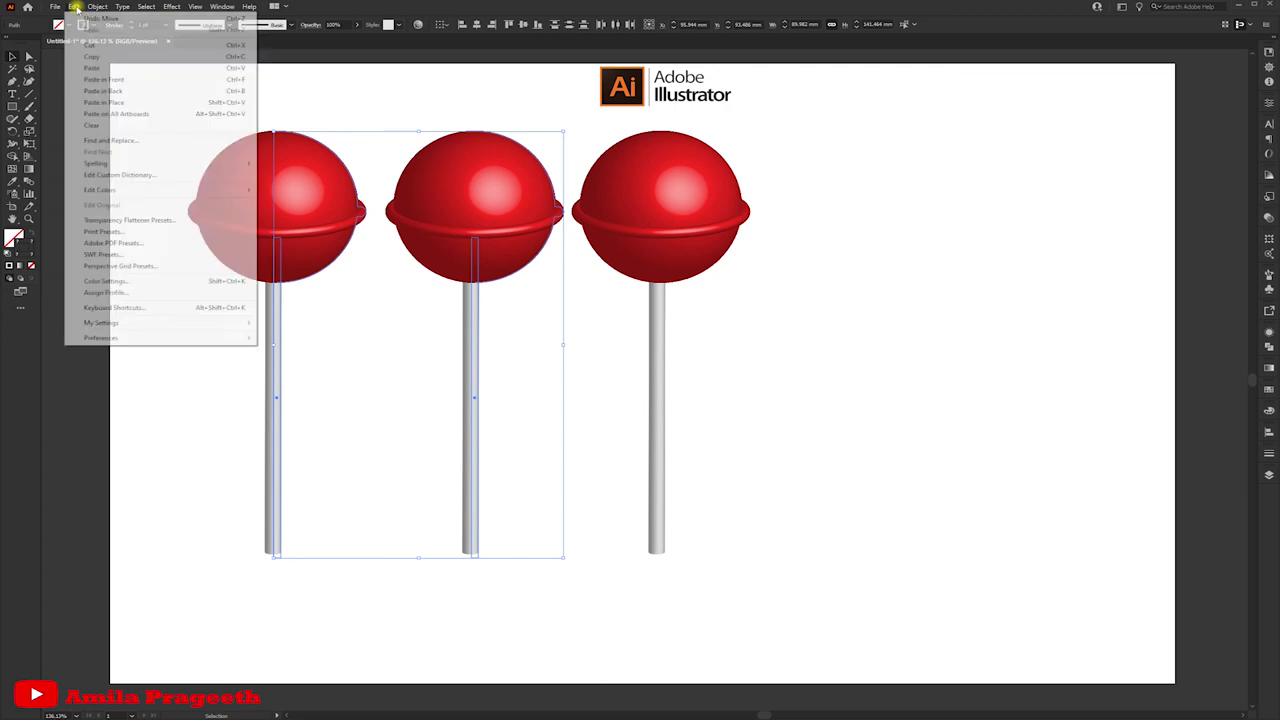
pyautogui.click(100, 79)
pyautogui.moveTo(300, 189)
pyautogui.mouseDown()
pyautogui.moveTo(793, 224)
pyautogui.moveTo(880, 191)
pyautogui.mouseUp()
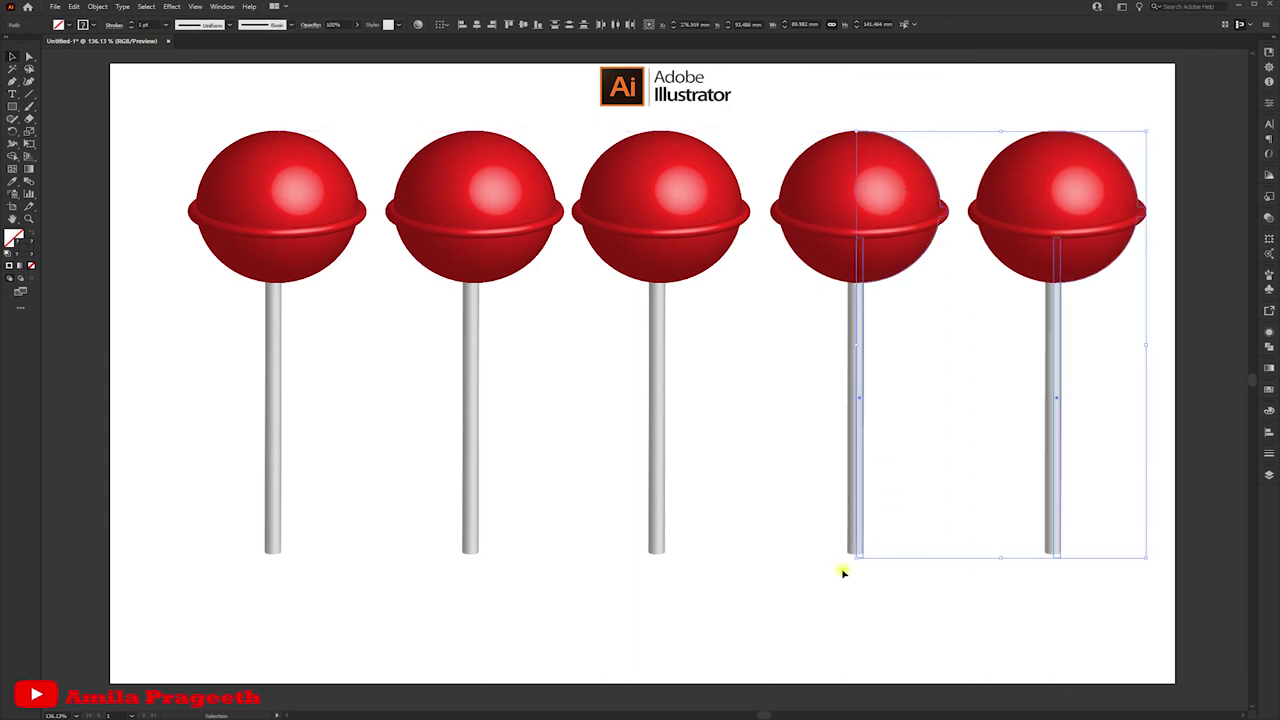
pyautogui.click(872, 583)
# Recolour the candy heads from the swatches: fifth yellow, fourth blue, second orange, first green
pyautogui.click(1091, 204)
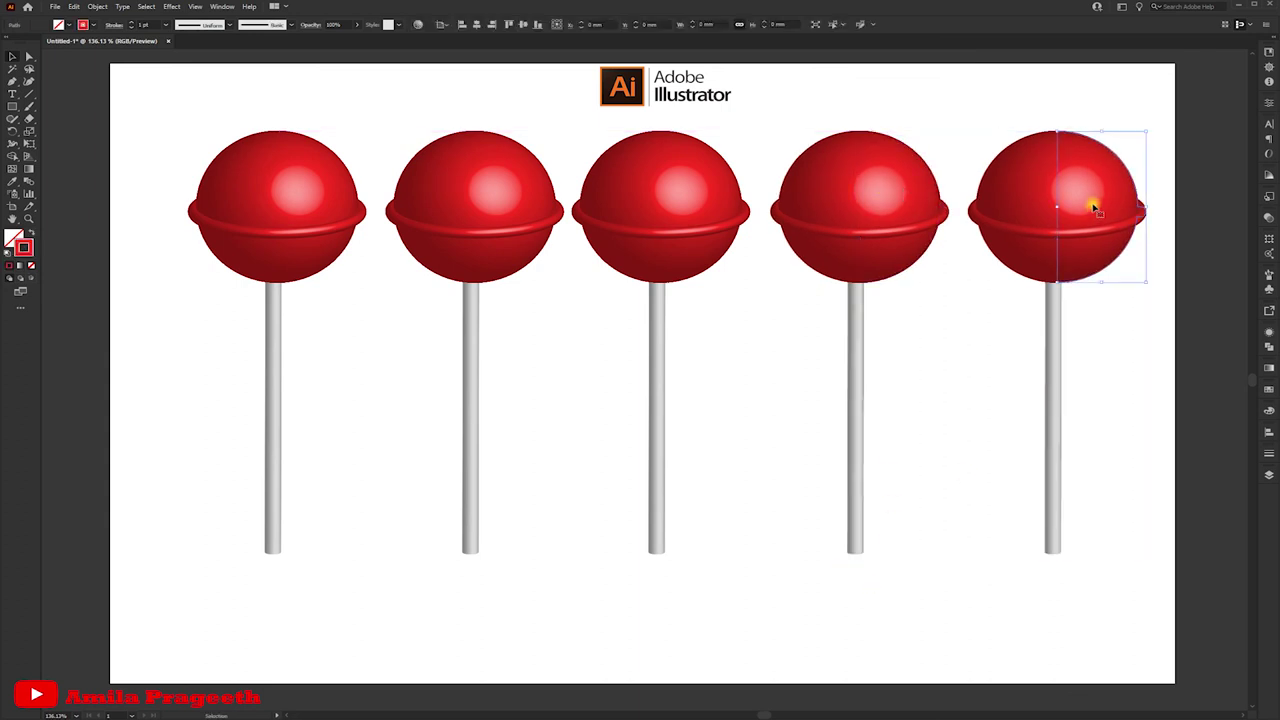
pyautogui.click(1268, 392)
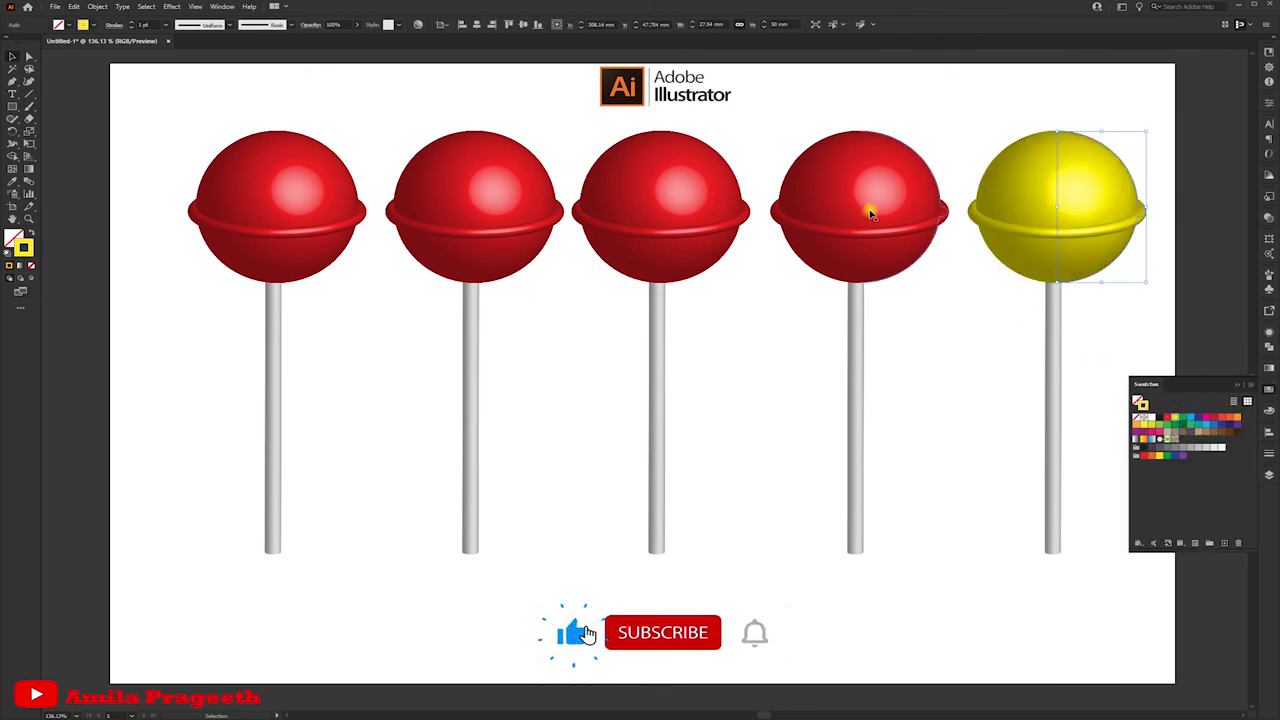
pyautogui.click(870, 207)
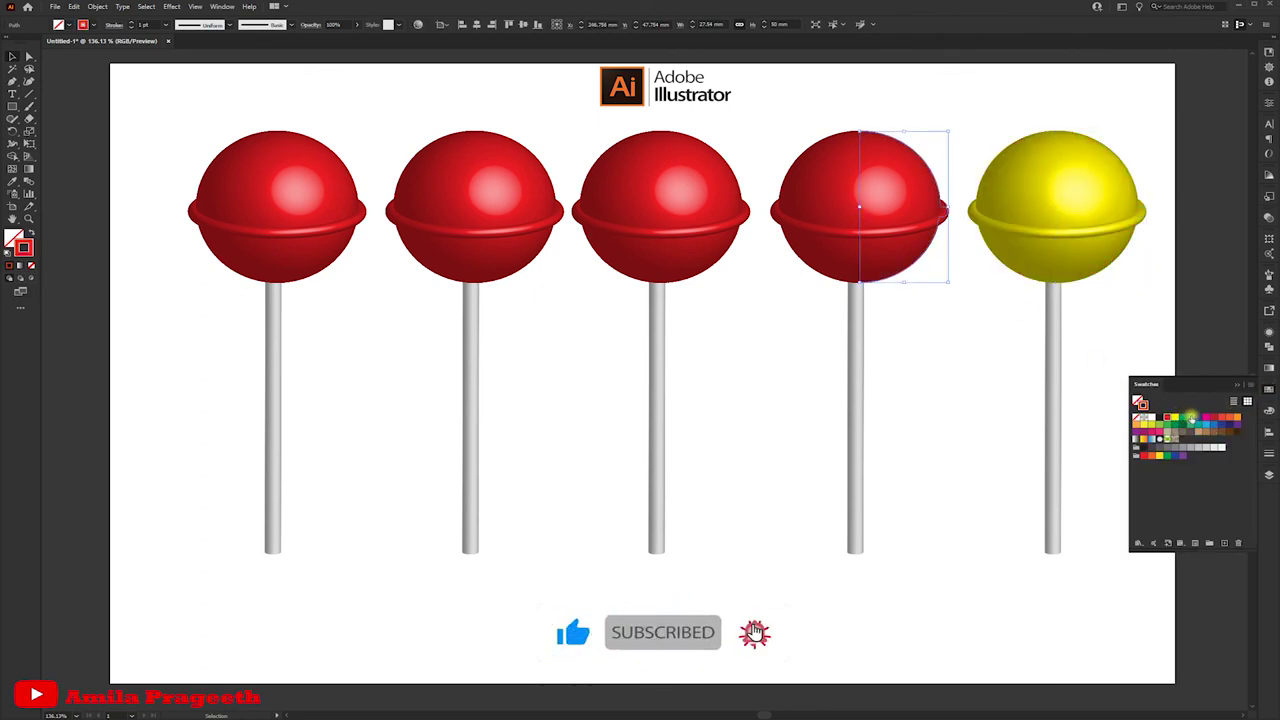
pyautogui.click(1190, 418)
pyautogui.click(525, 220)
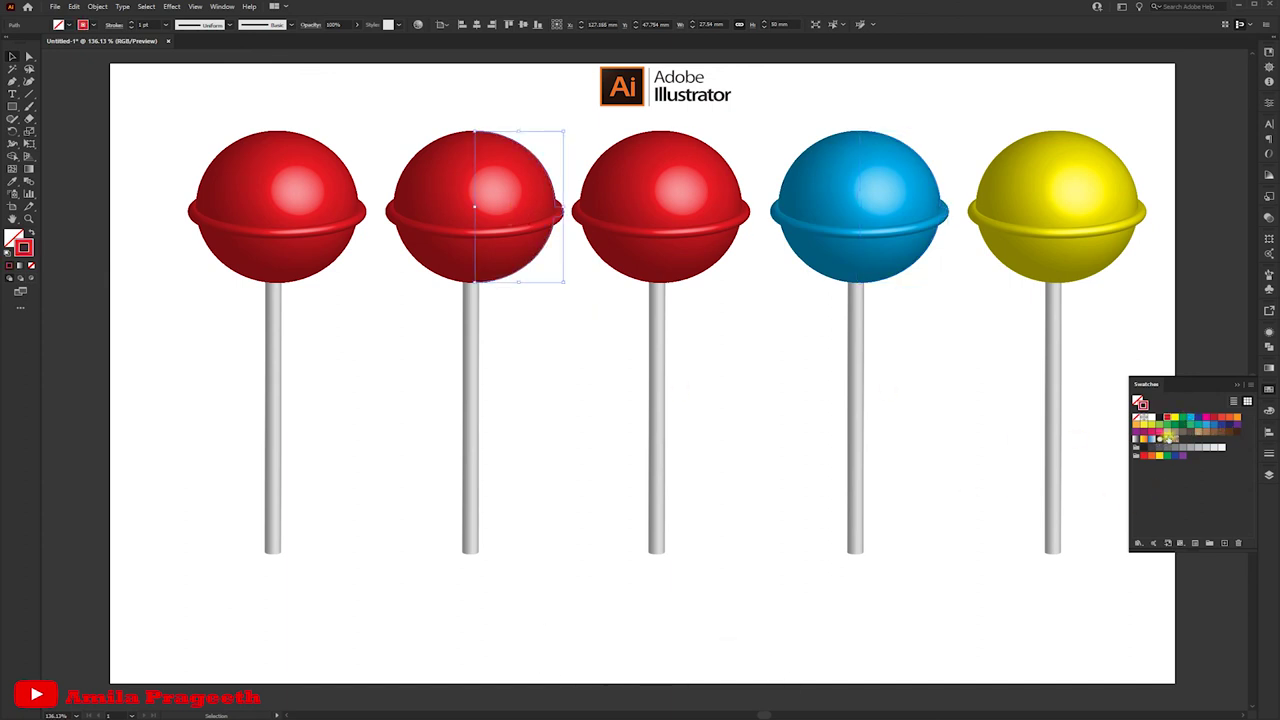
pyautogui.click(1238, 420)
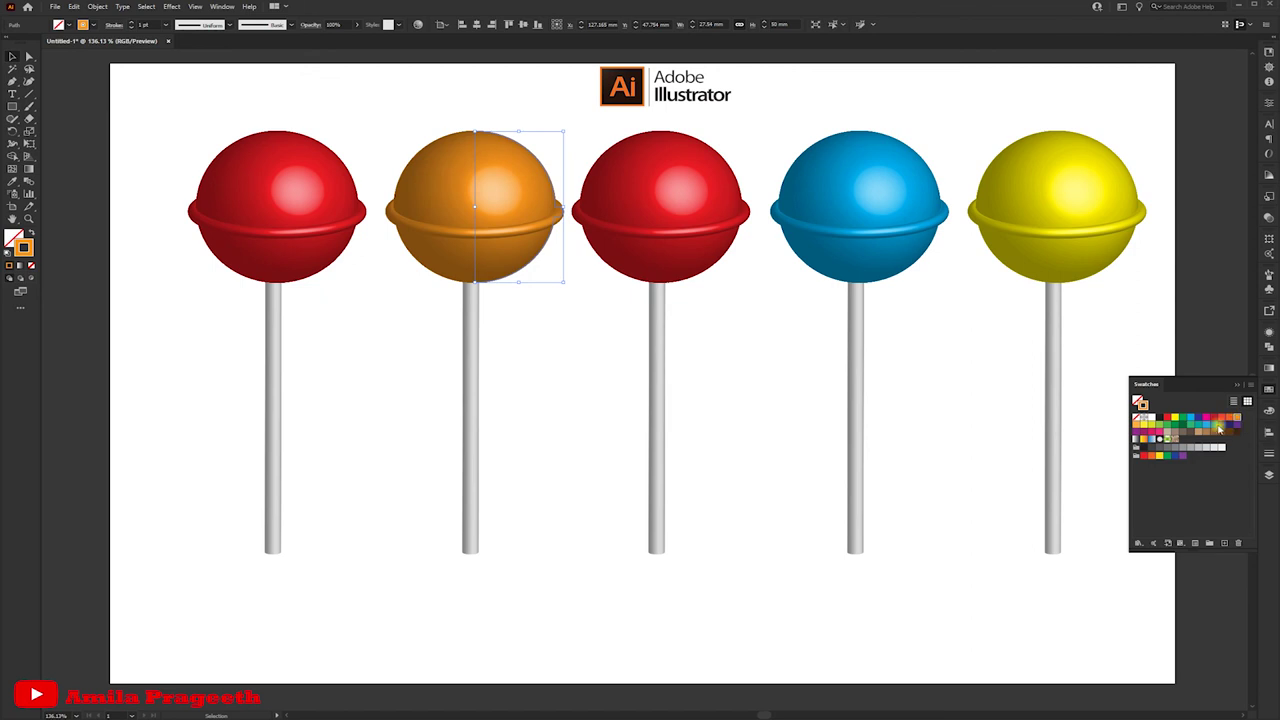
pyautogui.click(306, 191)
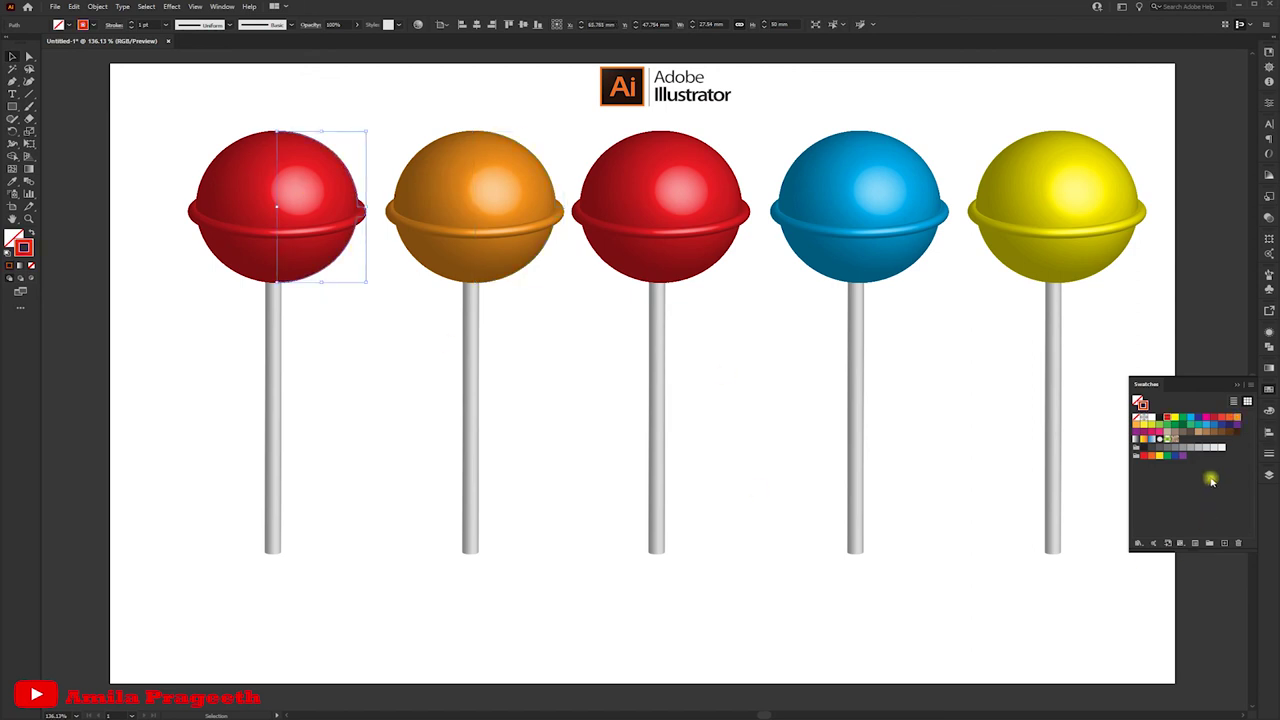
pyautogui.click(1182, 420)
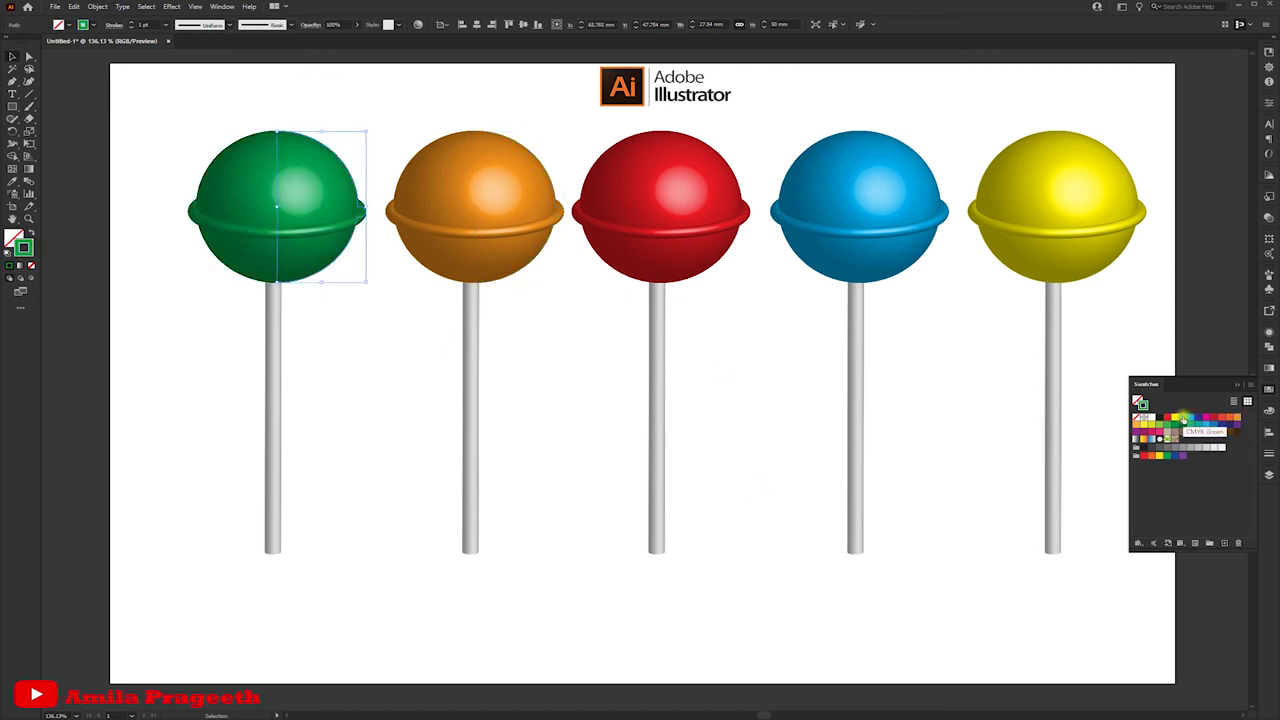
pyautogui.click(1236, 384)
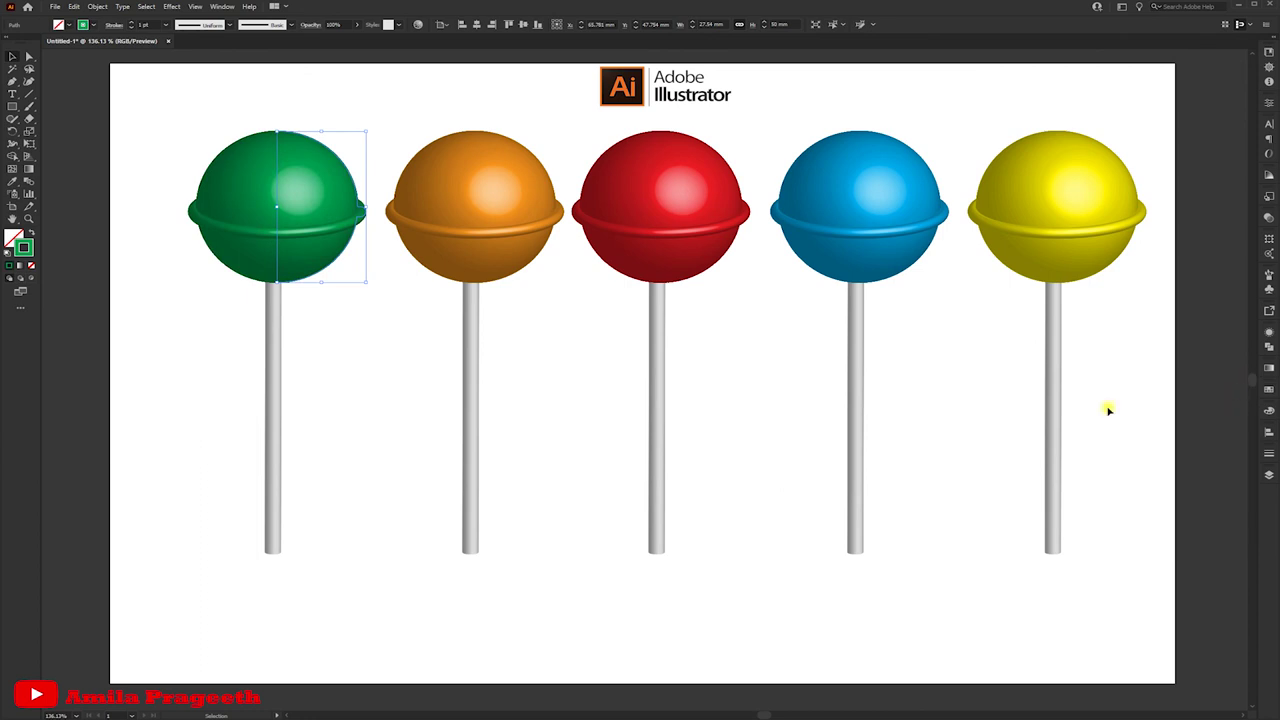
# Marquee-select all five lollipops, nudge the row slightly left, then deselect
pyautogui.moveTo(182, 114); pyautogui.dragTo(980, 551)
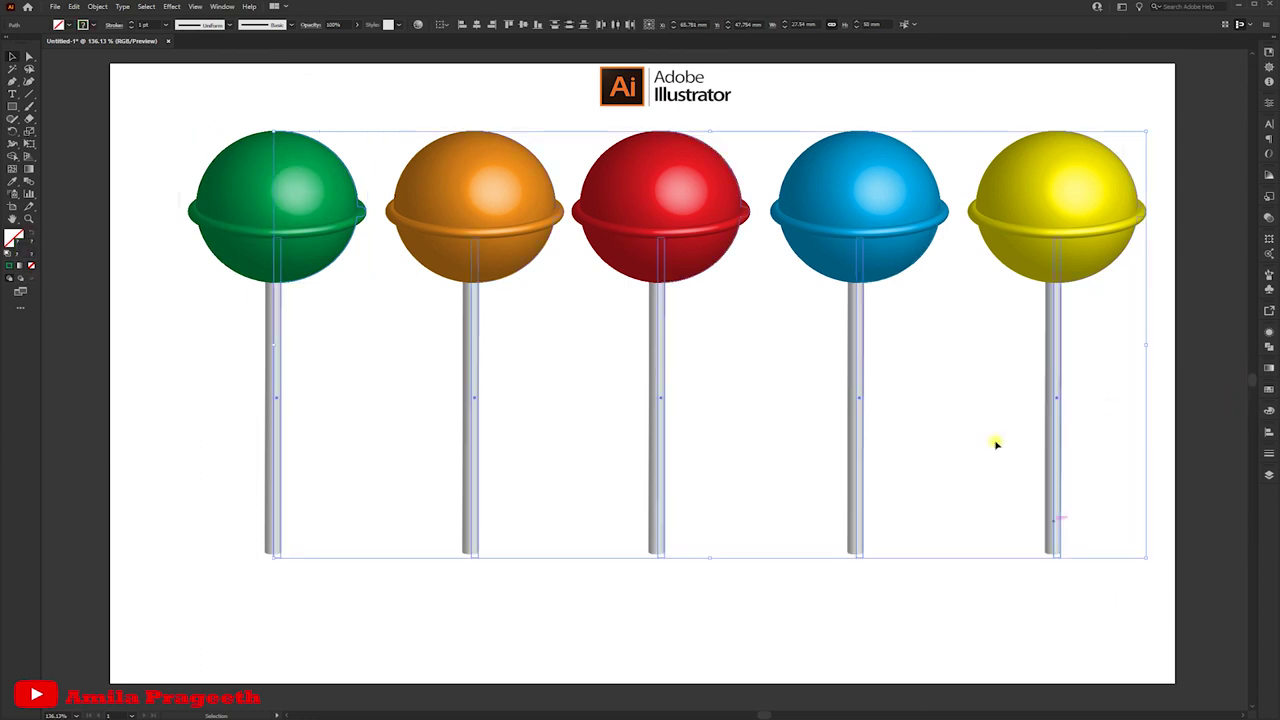
pyautogui.moveTo(703, 231); pyautogui.dragTo(689, 234)
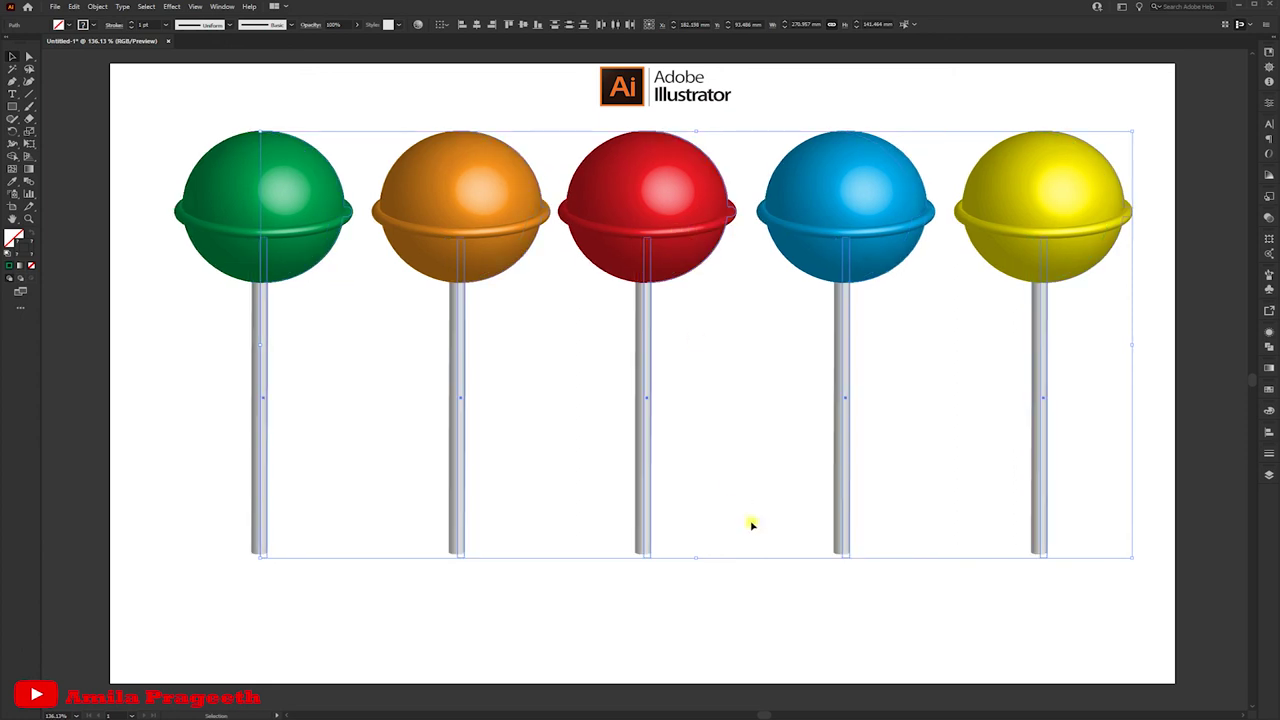
pyautogui.click(780, 598)
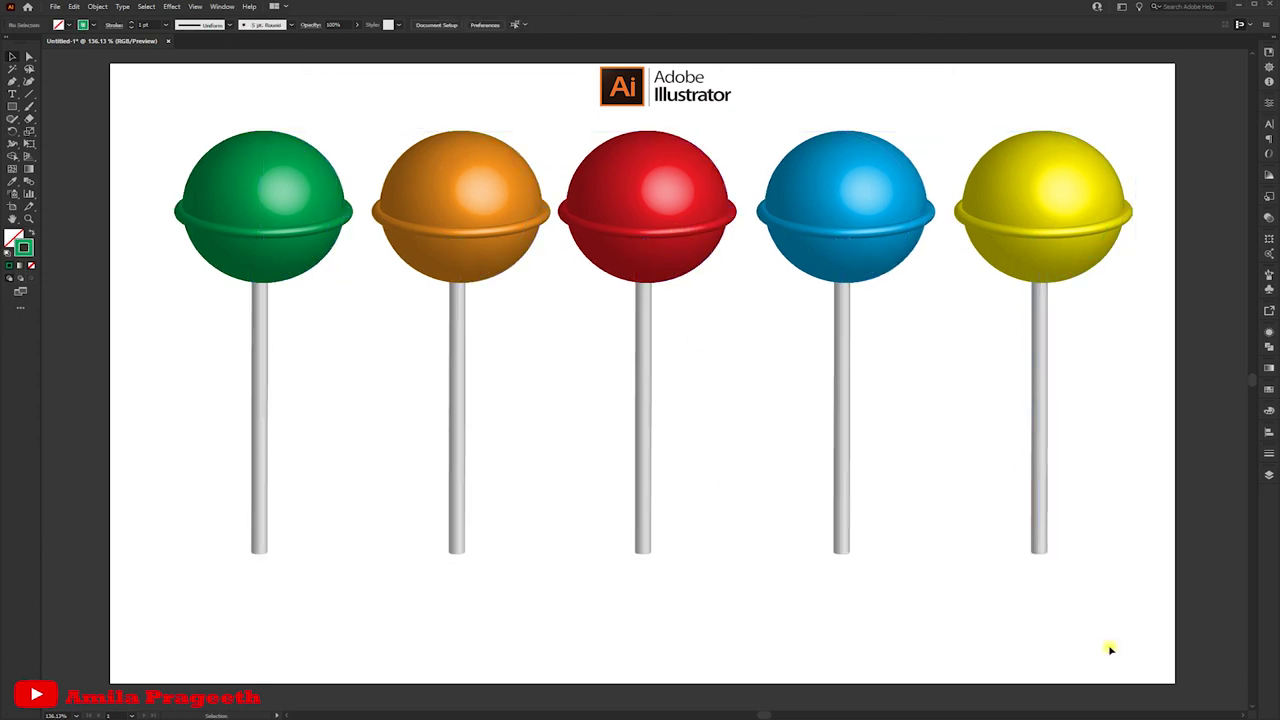